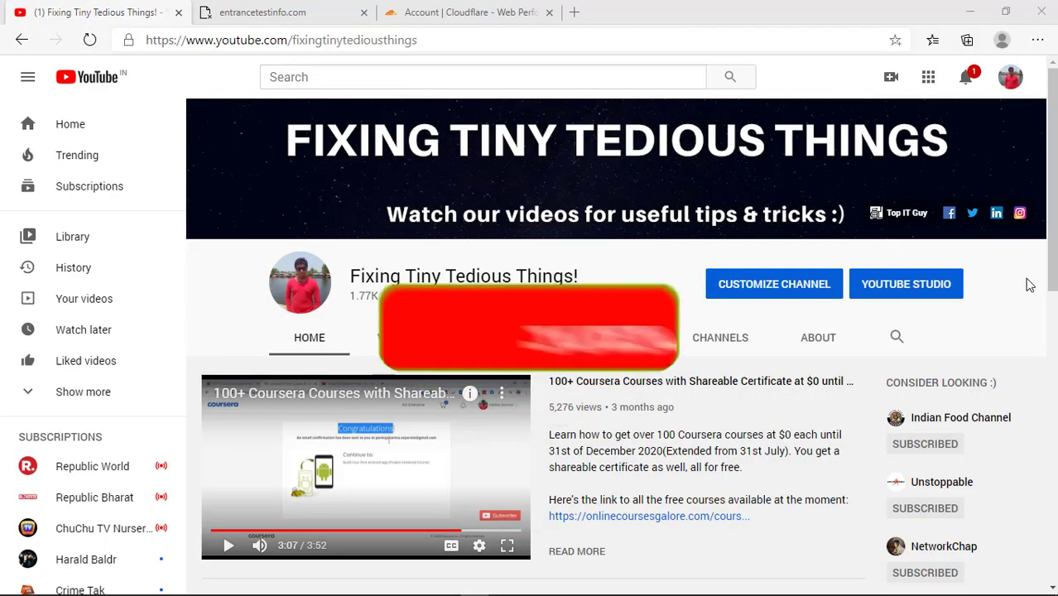
Step: Check the Cloudflare tab and return to entrancetestinfo.com, which still fails with ERR_NAME_NOT_RESOLVED
{"action": "left_click", "coordinate": [336, 8]}
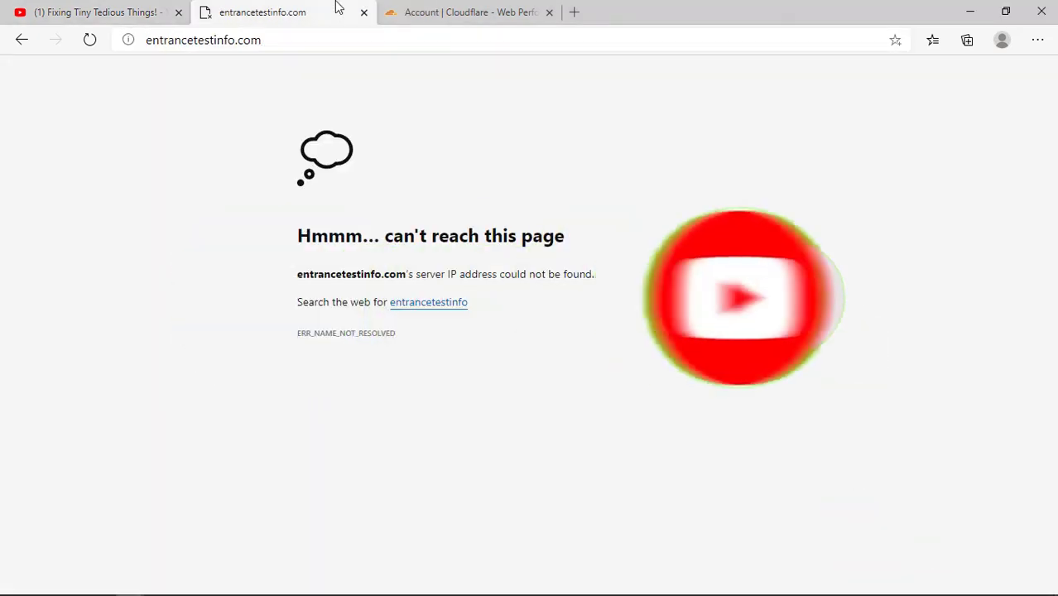
{"action": "left_click", "coordinate": [424, 7]}
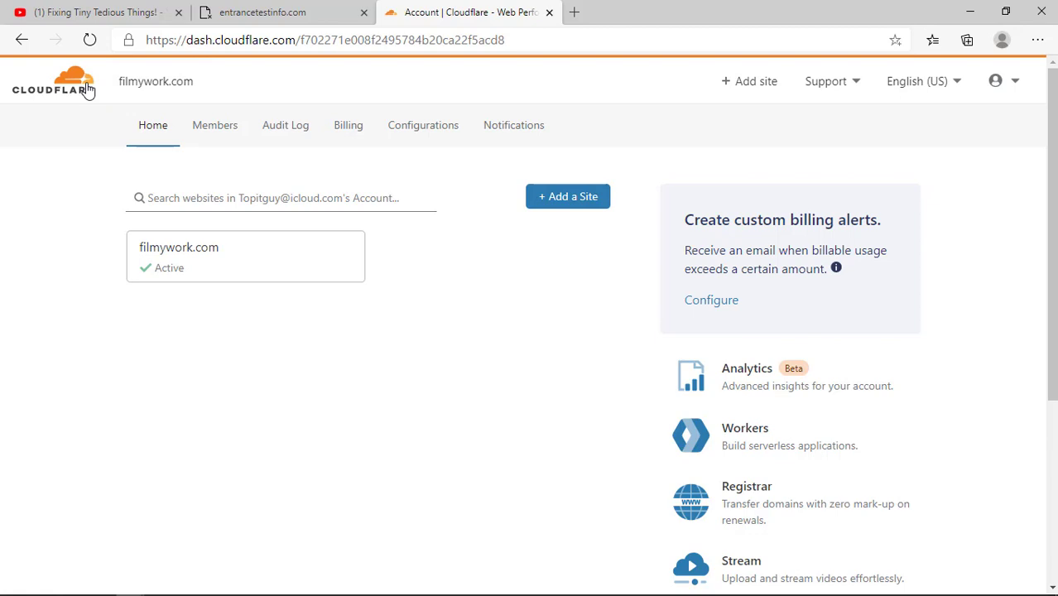
{"action": "left_click", "coordinate": [306, 6]}
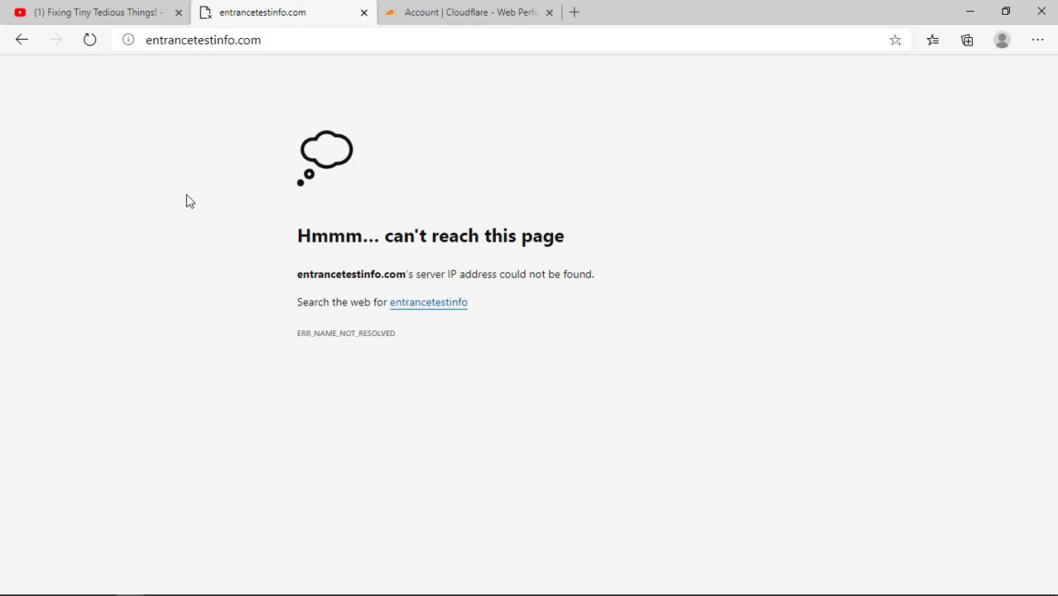
{"action": "left_click", "coordinate": [263, 34]}
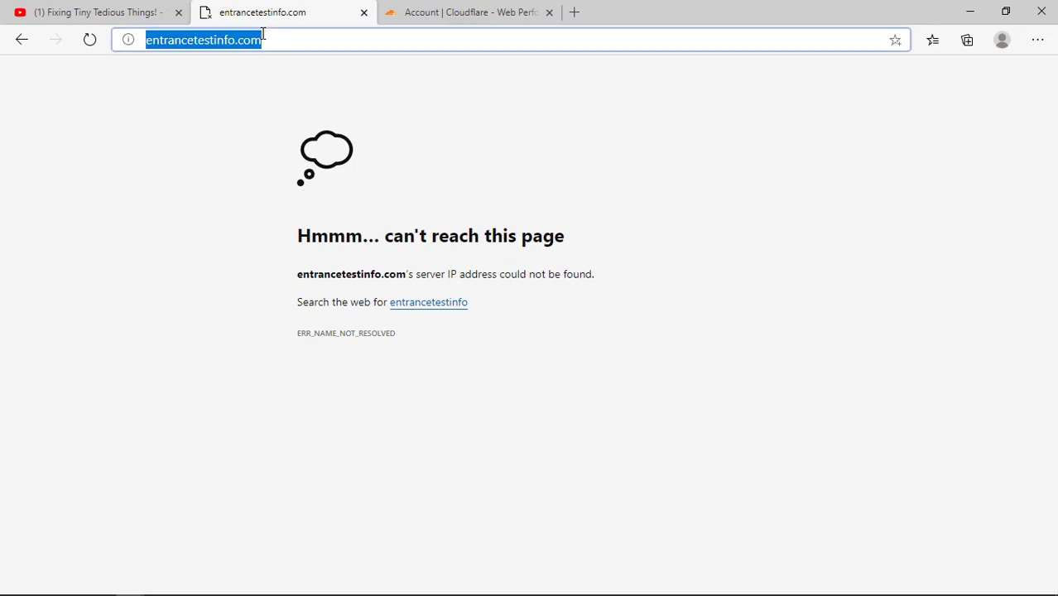
{"action": "left_click", "coordinate": [263, 34]}
{"action": "left_click_drag", "start_coordinate": [262, 45], "coordinate": [149, 66]}
{"action": "left_click", "coordinate": [152, 74]}
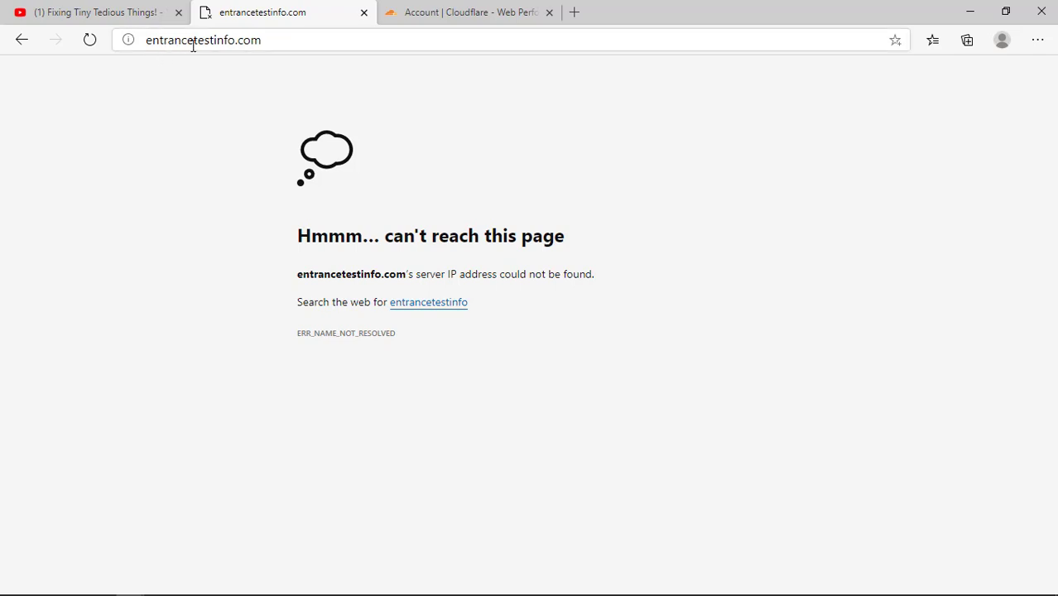
{"action": "double_click", "coordinate": [261, 46]}
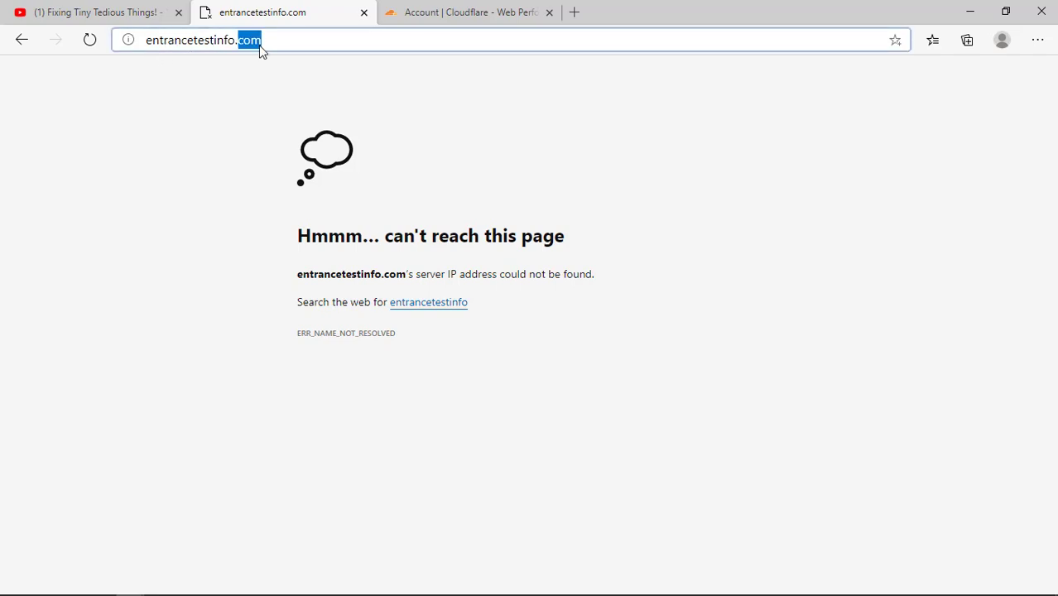
{"action": "left_click", "coordinate": [204, 38]}
{"action": "triple_click", "coordinate": [203, 39]}
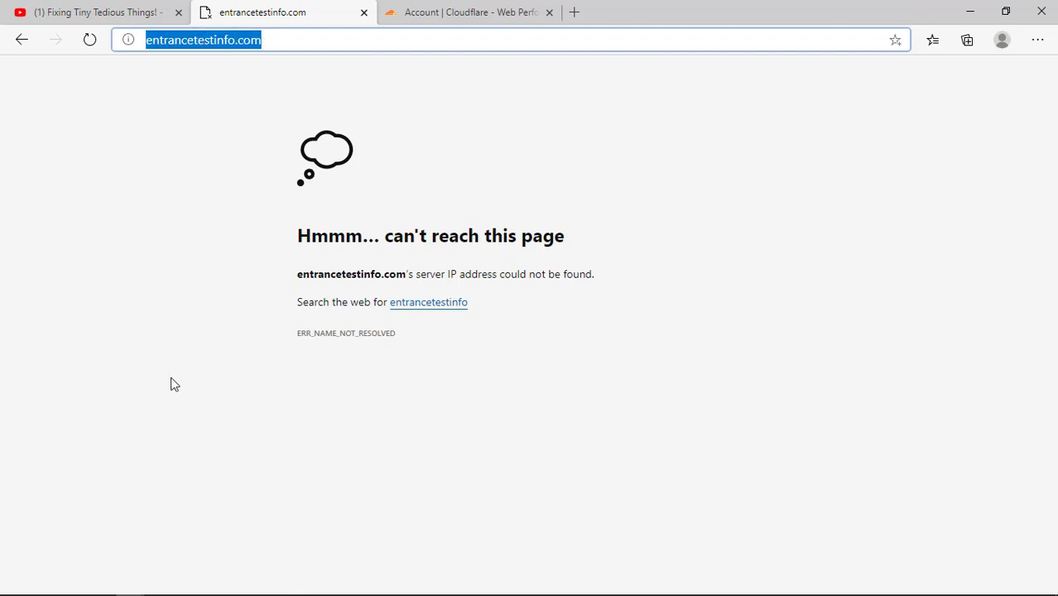
{"action": "mouse_move", "coordinate": [171, 586]}
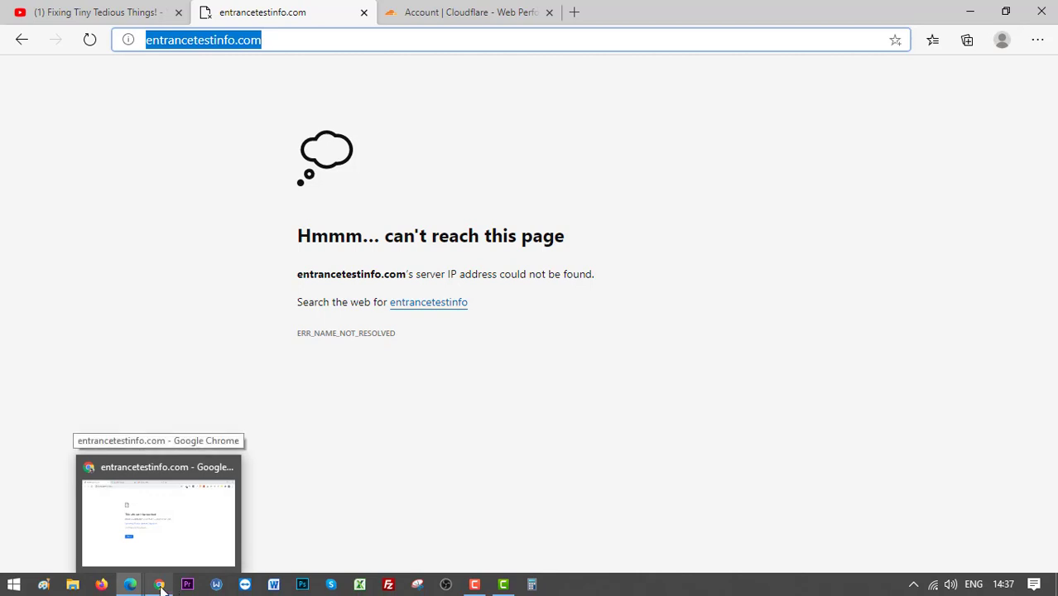
{"action": "left_click", "coordinate": [131, 585]}
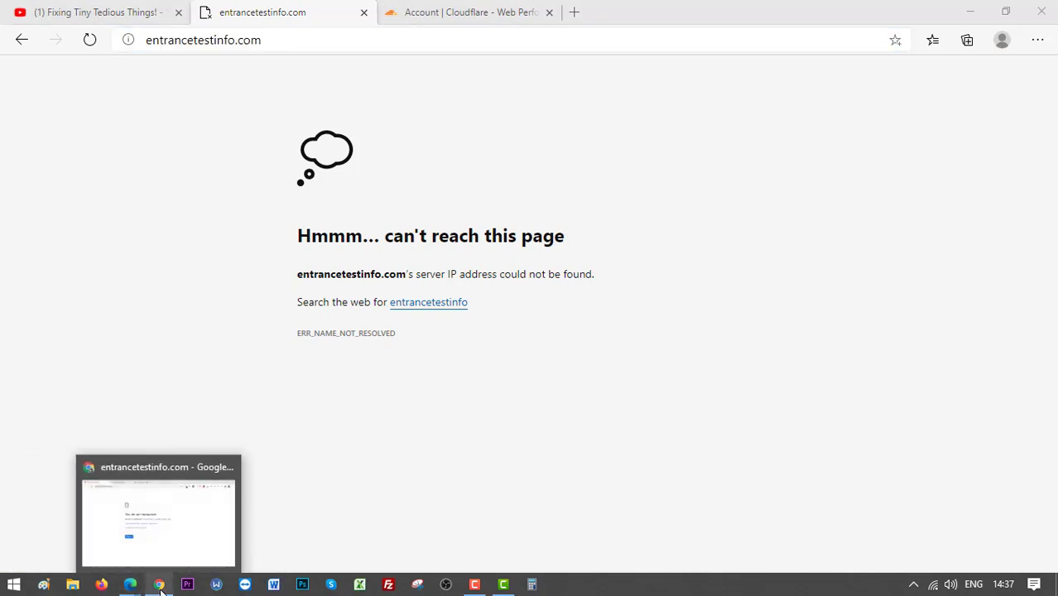
Step: In Chrome, close the unreachable entrancetestinfo.com tab and switch to the cPanel main page
{"action": "left_click", "coordinate": [160, 585]}
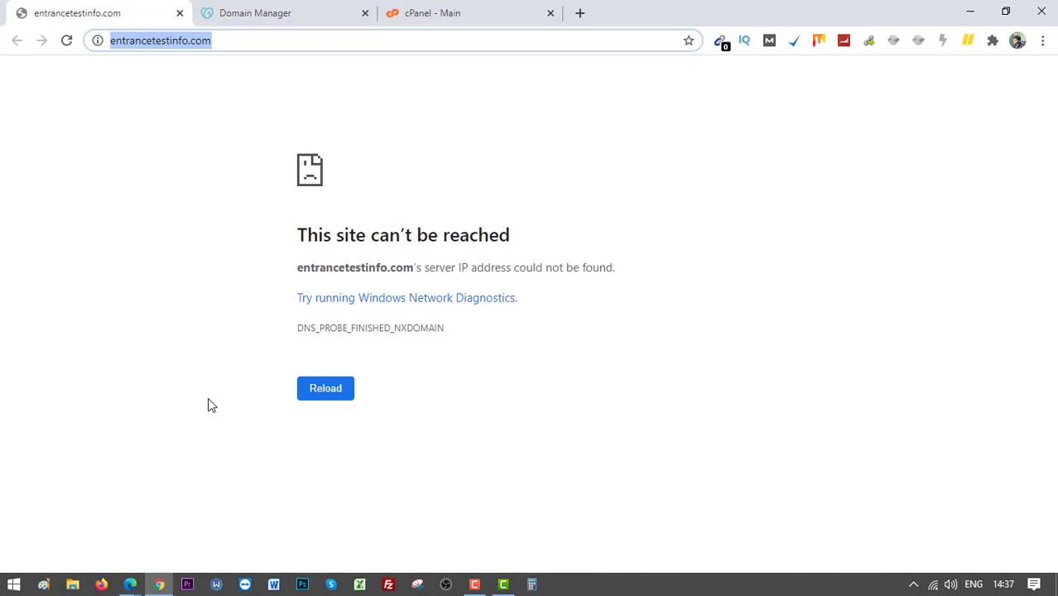
{"action": "left_click", "coordinate": [179, 14]}
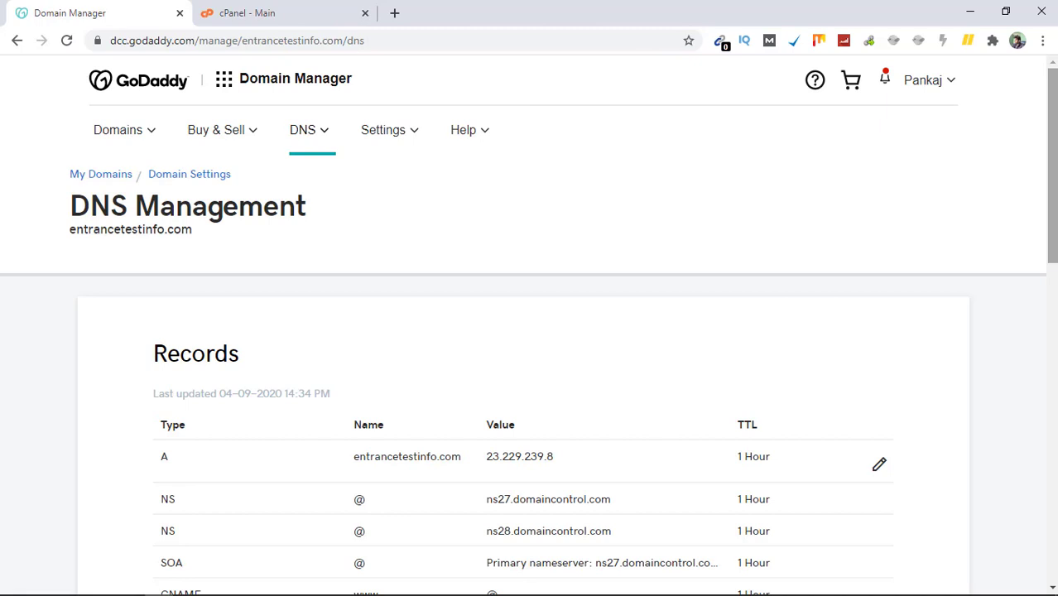
{"action": "left_click", "coordinate": [287, 8]}
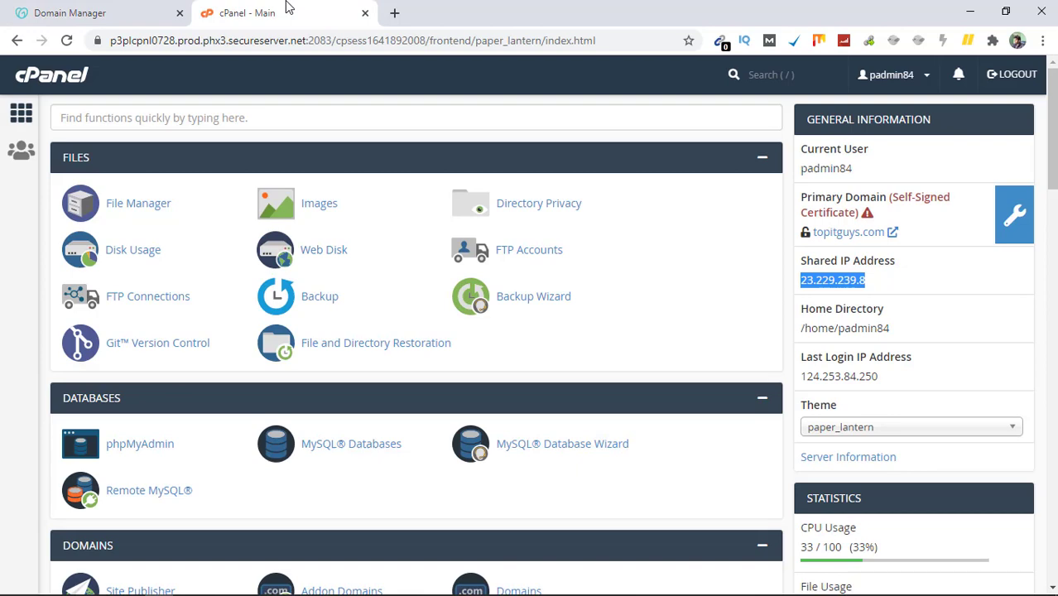
Step: Scroll down to cPanel's Software section and launch Installatron Applications Installer
{"action": "scroll", "coordinate": [553, 331], "scroll_direction": "down", "scroll_amount": 2}
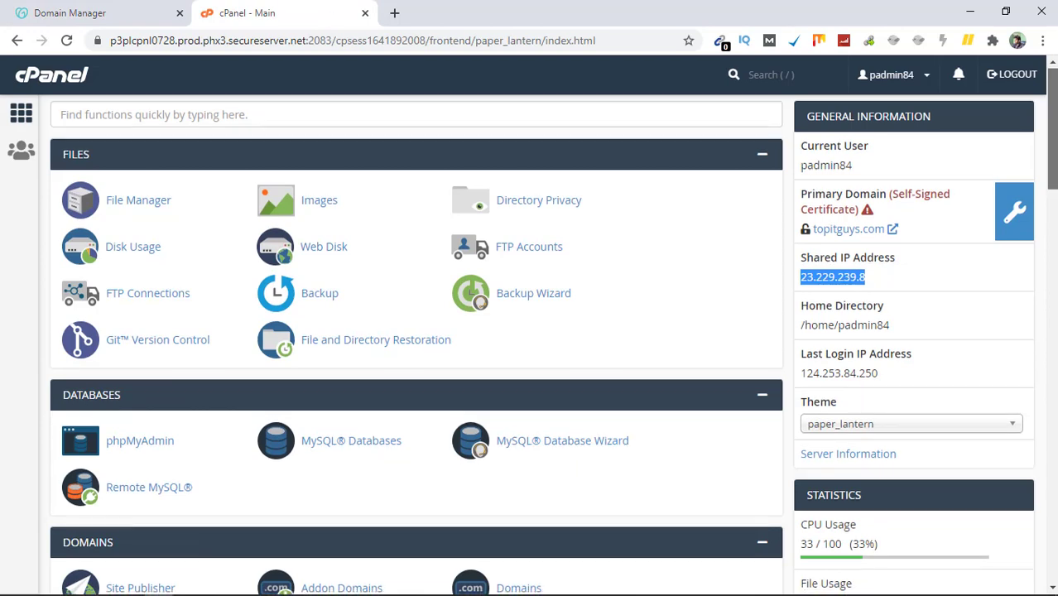
{"action": "scroll", "coordinate": [553, 345], "scroll_direction": "down", "scroll_amount": 4}
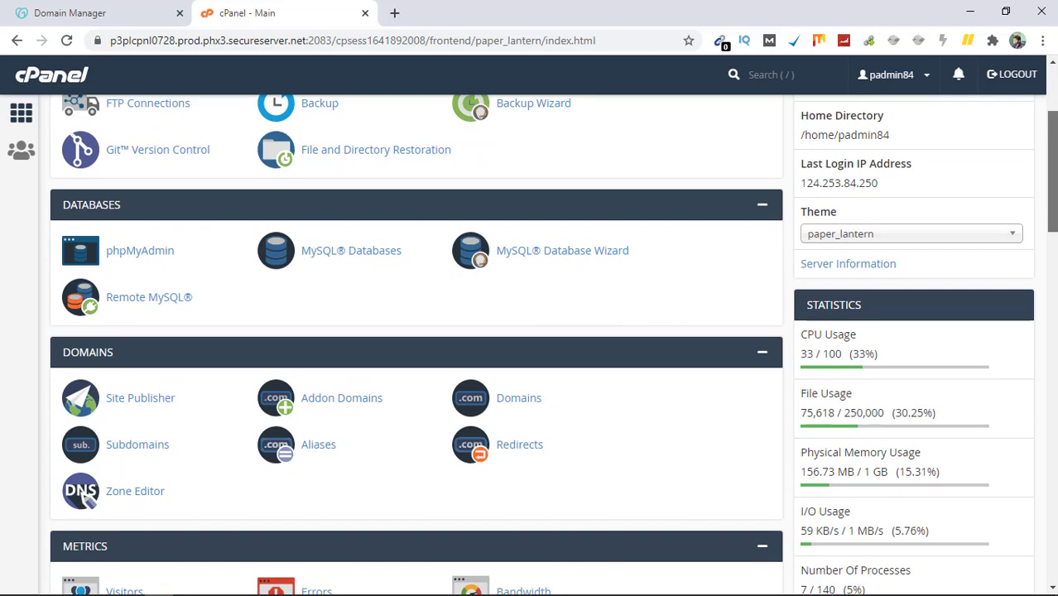
{"action": "scroll", "coordinate": [553, 345], "scroll_direction": "down", "scroll_amount": 2}
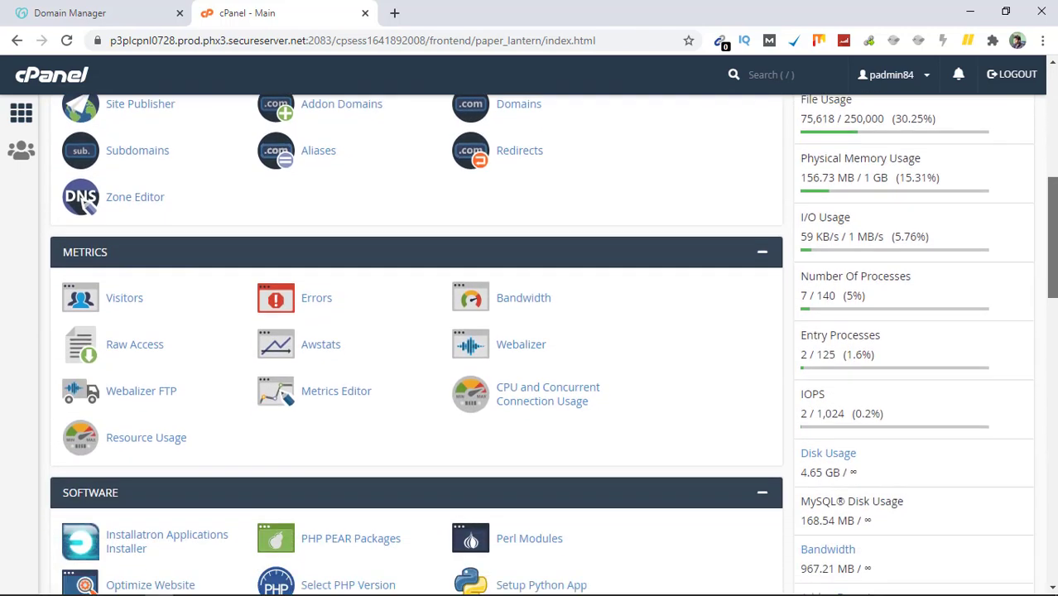
{"action": "scroll", "coordinate": [1053, 321], "scroll_direction": "down", "scroll_amount": 2}
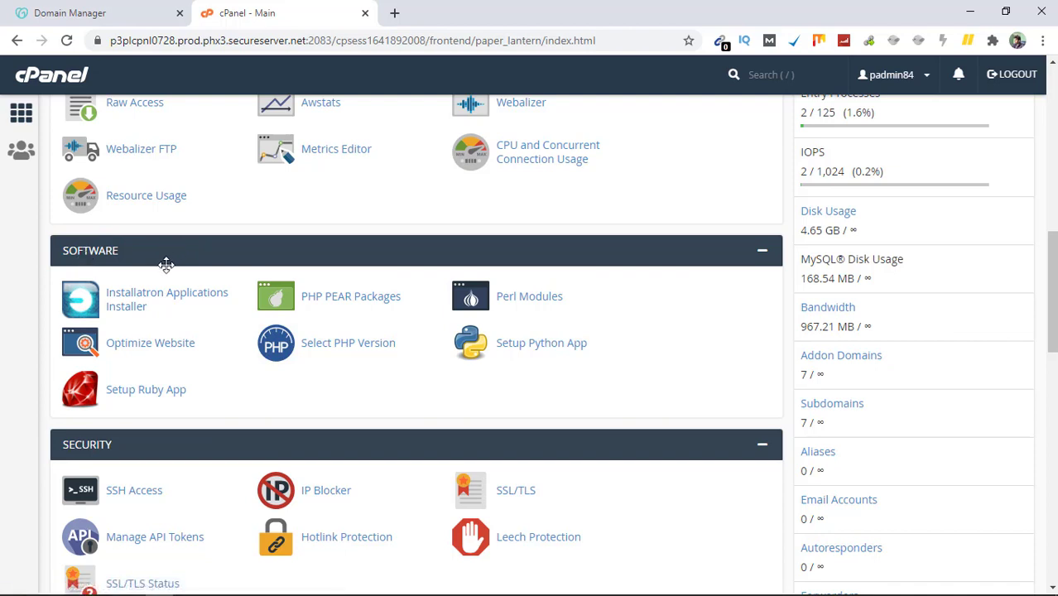
{"action": "left_click", "coordinate": [153, 291]}
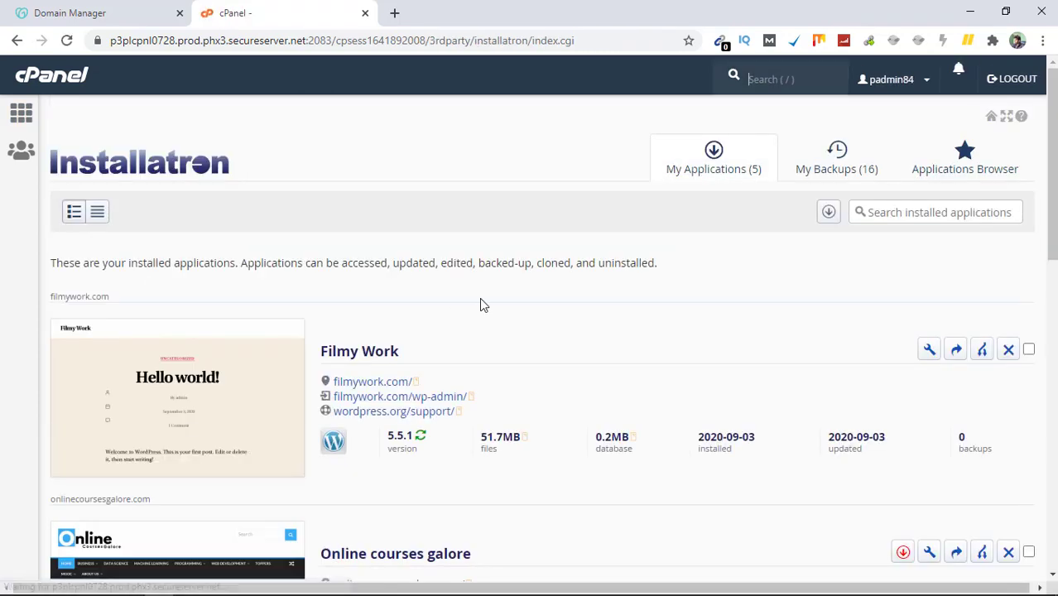
Step: Browse Installatron's applications catalogue to Content Management and open the WordPress page
{"action": "left_click", "coordinate": [961, 170]}
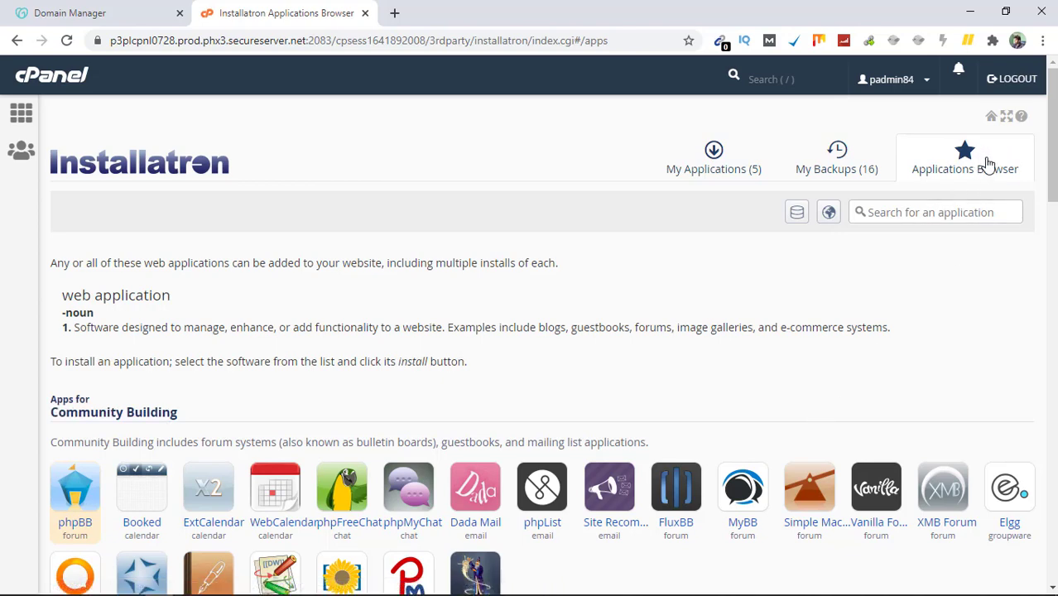
{"action": "left_click_drag", "start_coordinate": [1052, 158], "coordinate": [1049, 278]}
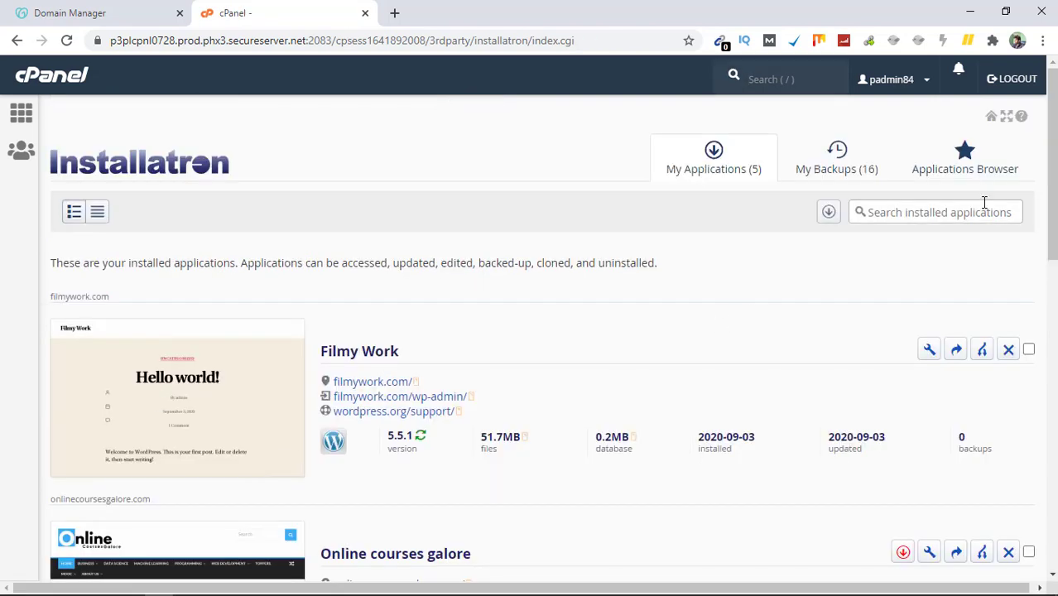
{"action": "left_click", "coordinate": [978, 168]}
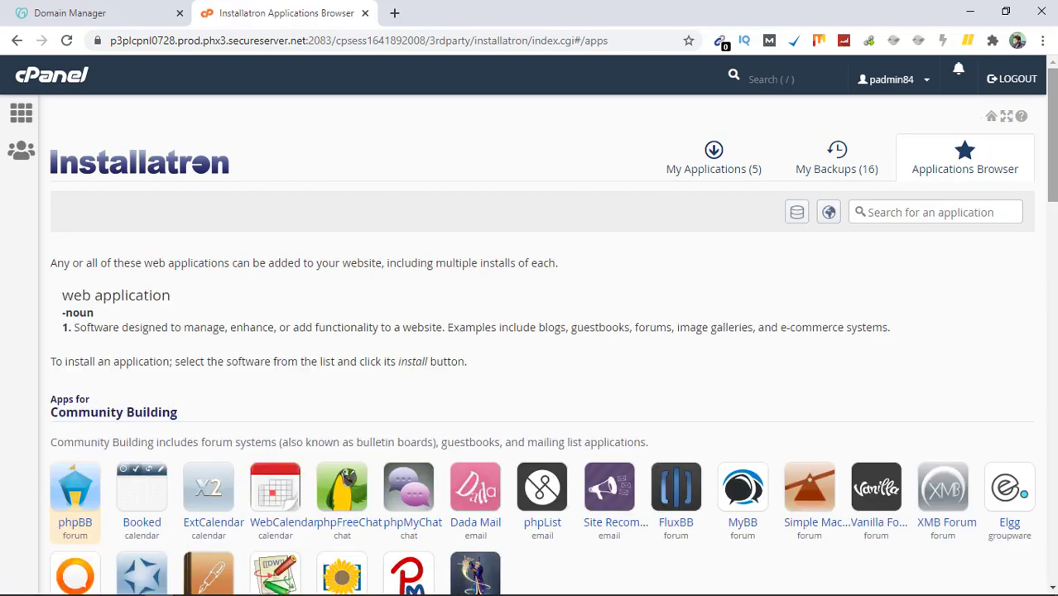
{"action": "scroll", "coordinate": [287, 350], "scroll_direction": "down", "scroll_amount": 5}
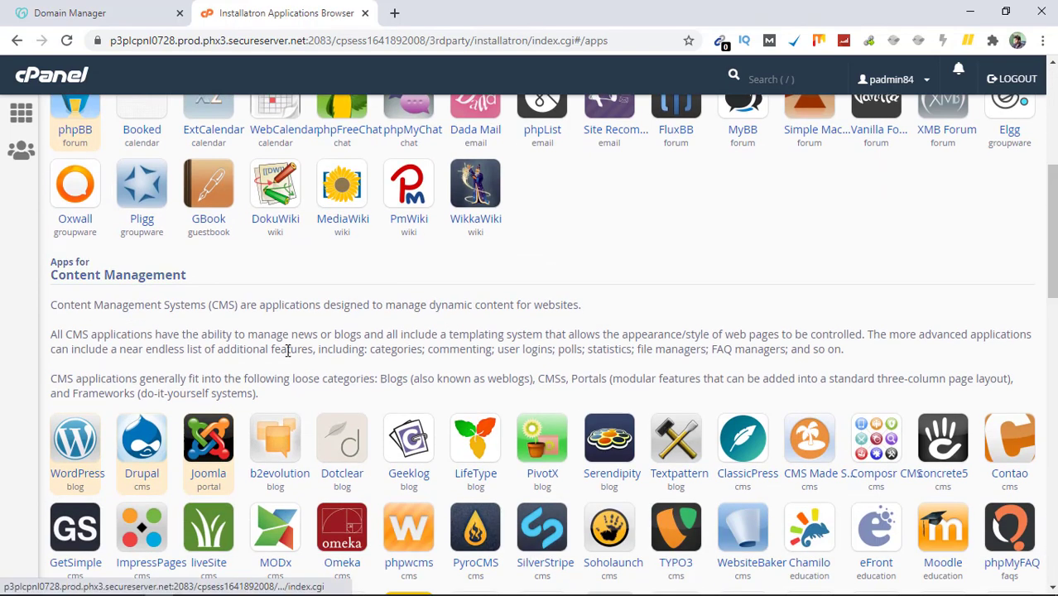
{"action": "left_click", "coordinate": [75, 468]}
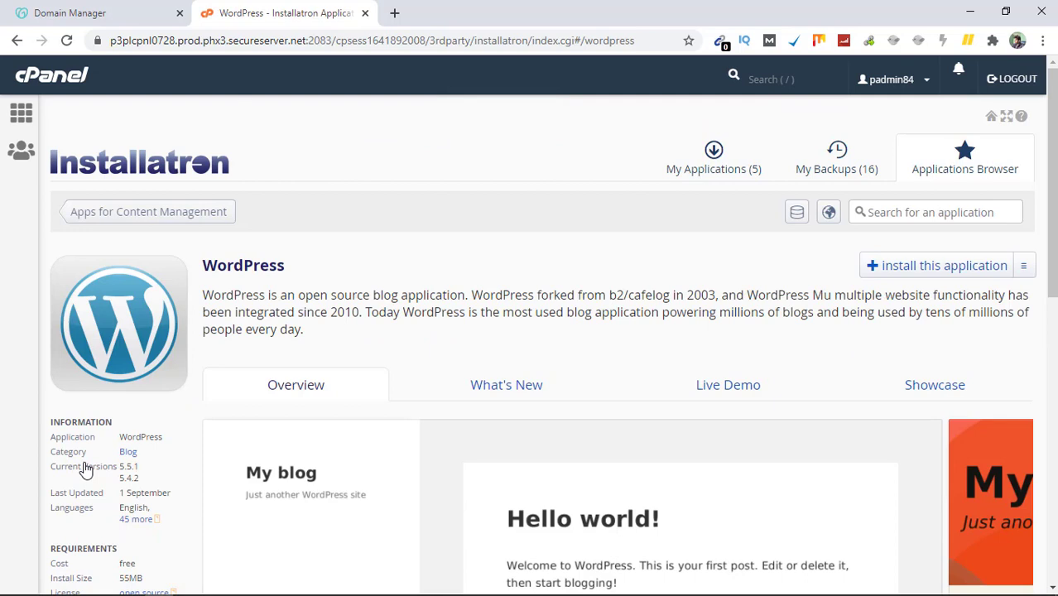
Step: Start a new WordPress installation with entrancetestinfo.com as the install domain
{"action": "left_click", "coordinate": [948, 265]}
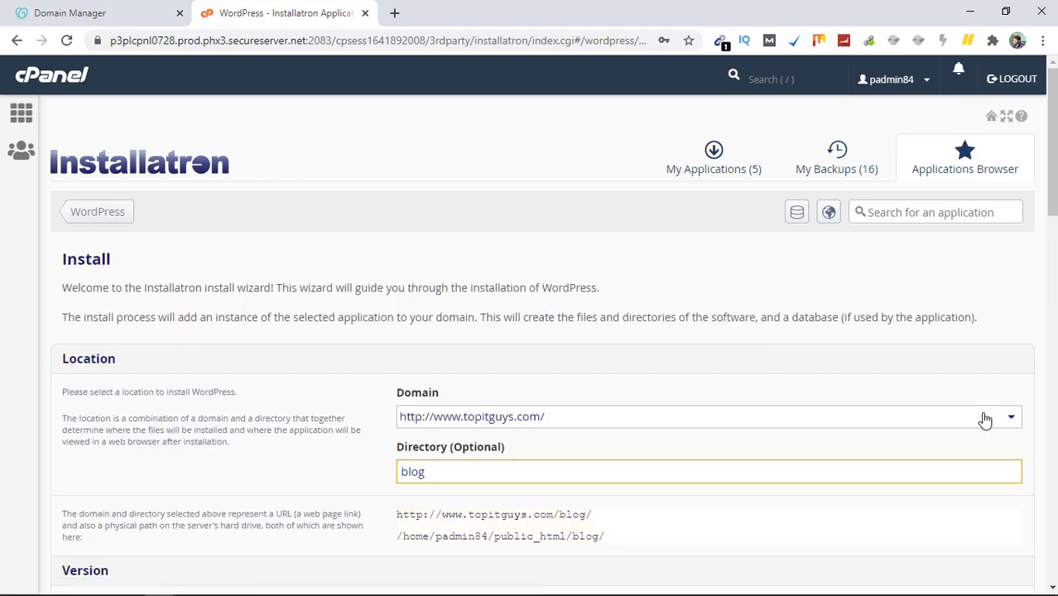
{"action": "left_click", "coordinate": [985, 420]}
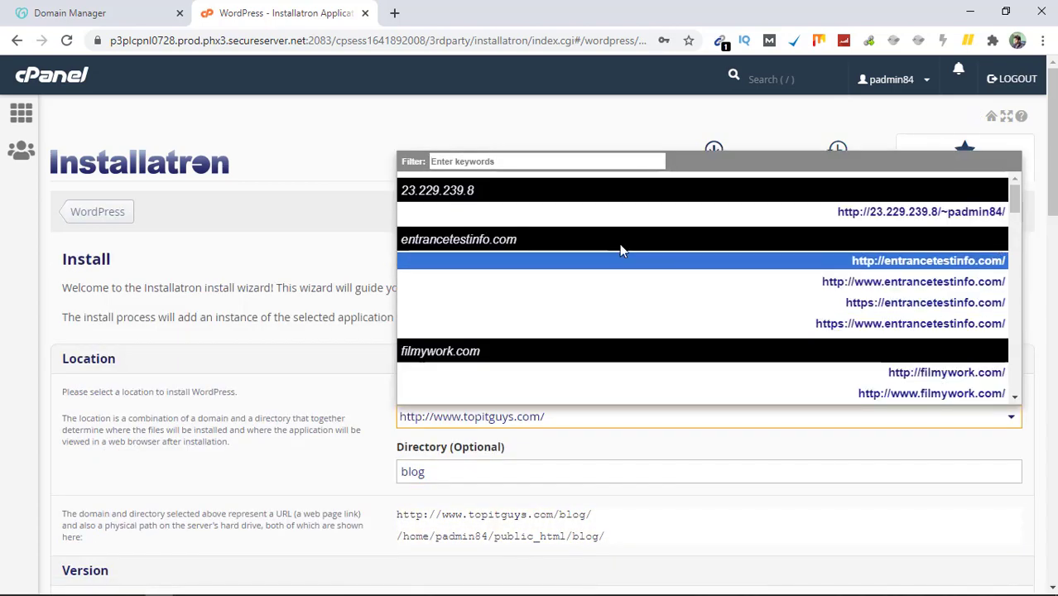
{"action": "left_click", "coordinate": [900, 262]}
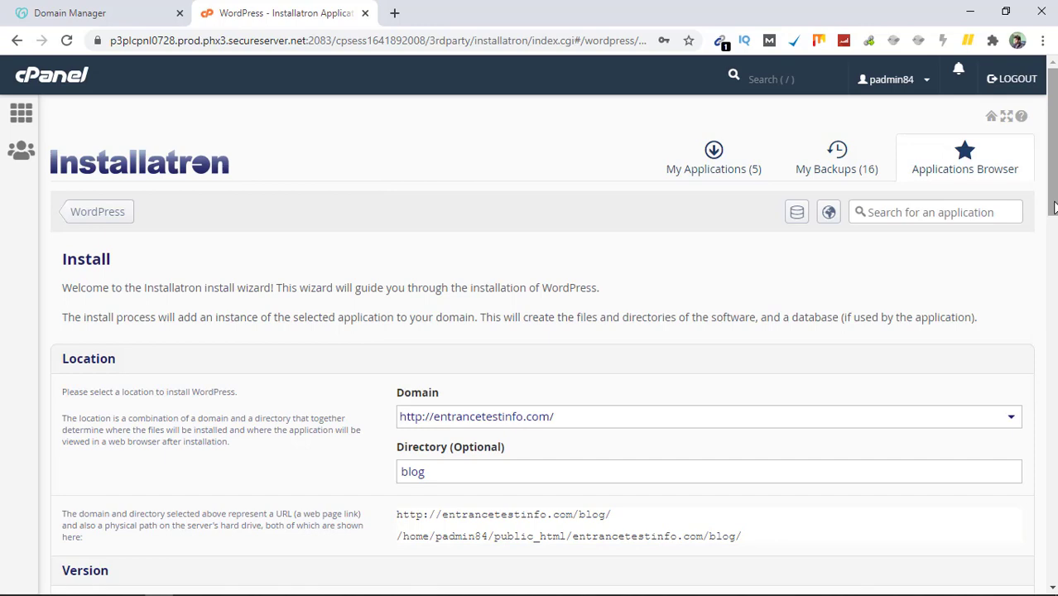
Step: Clear 'blog' from the Directory field so WordPress installs at the domain root
{"action": "left_click_drag", "start_coordinate": [1051, 212], "coordinate": [1052, 242]}
{"action": "left_click", "coordinate": [485, 353]}
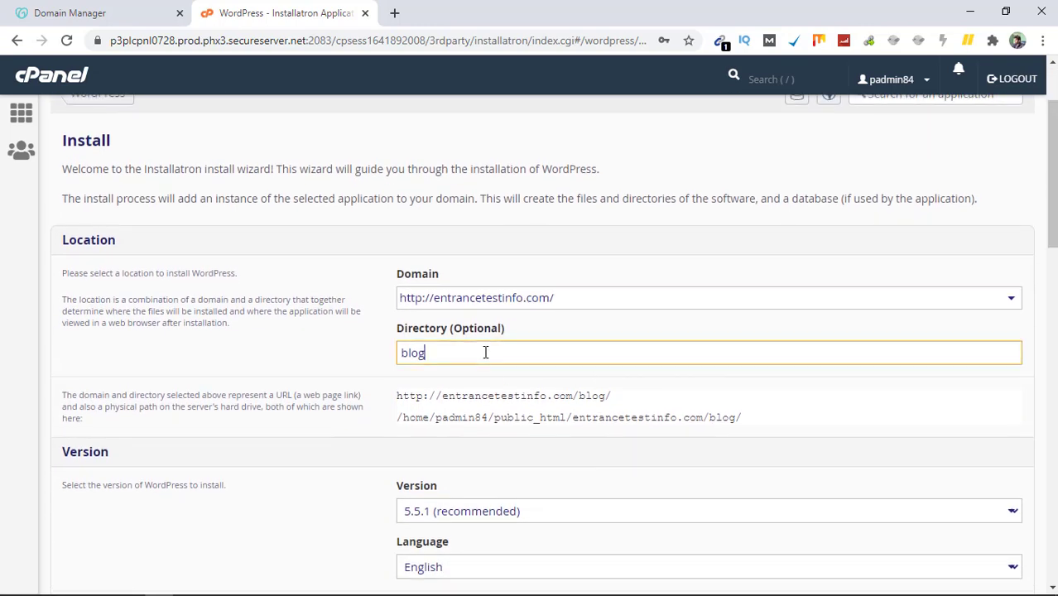
{"action": "double_click", "coordinate": [485, 352]}
{"action": "key", "text": "BackSpace"}
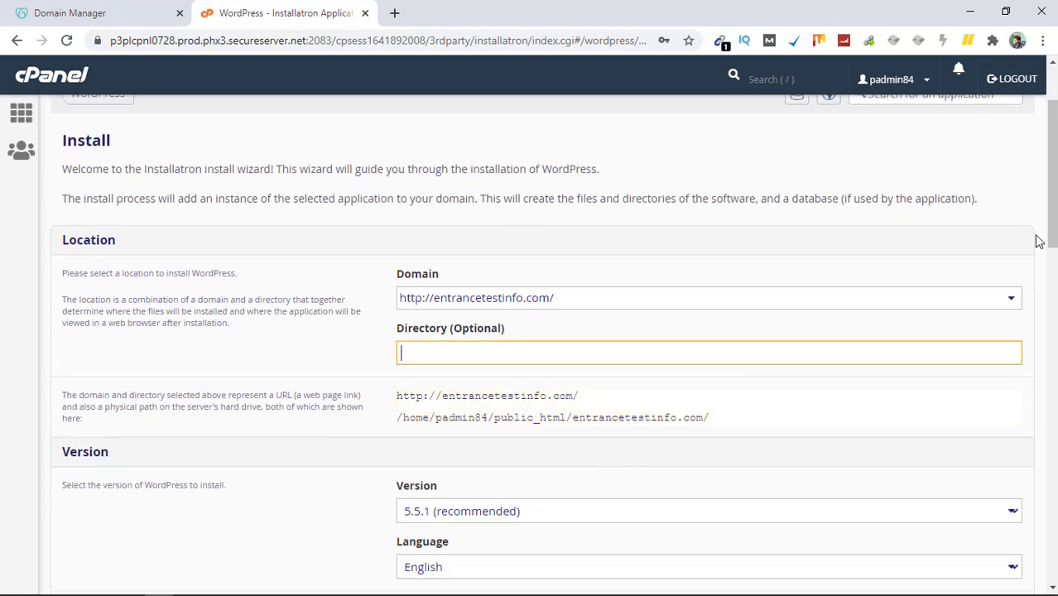
{"action": "scroll", "coordinate": [1054, 240], "scroll_direction": "down", "scroll_amount": 2}
Step: Set the WordPress administrator username to admin
{"action": "left_click_drag", "start_coordinate": [1054, 240], "coordinate": [1054, 411]}
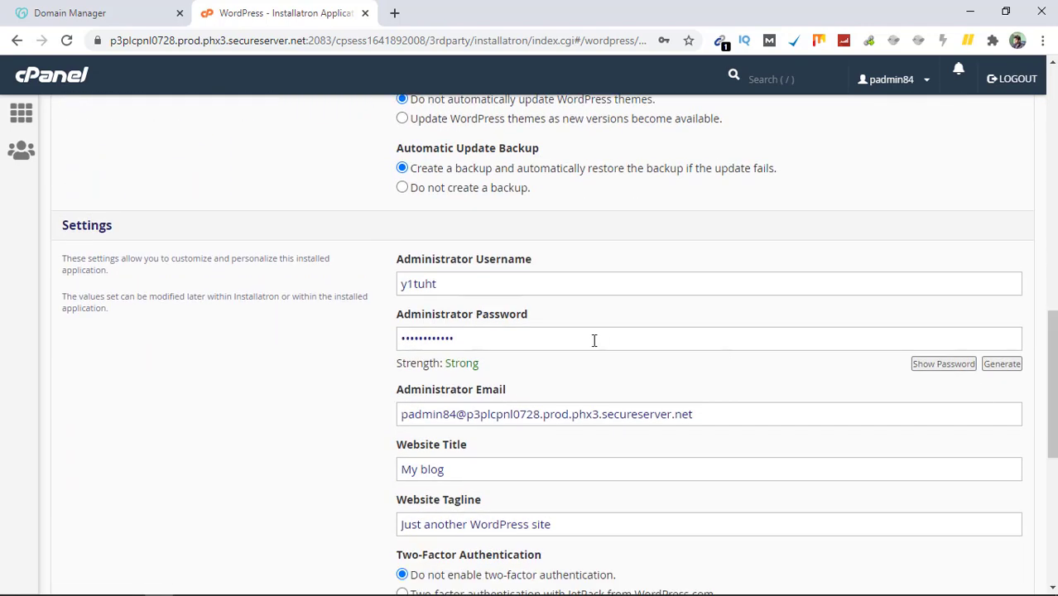
{"action": "double_click", "coordinate": [461, 282]}
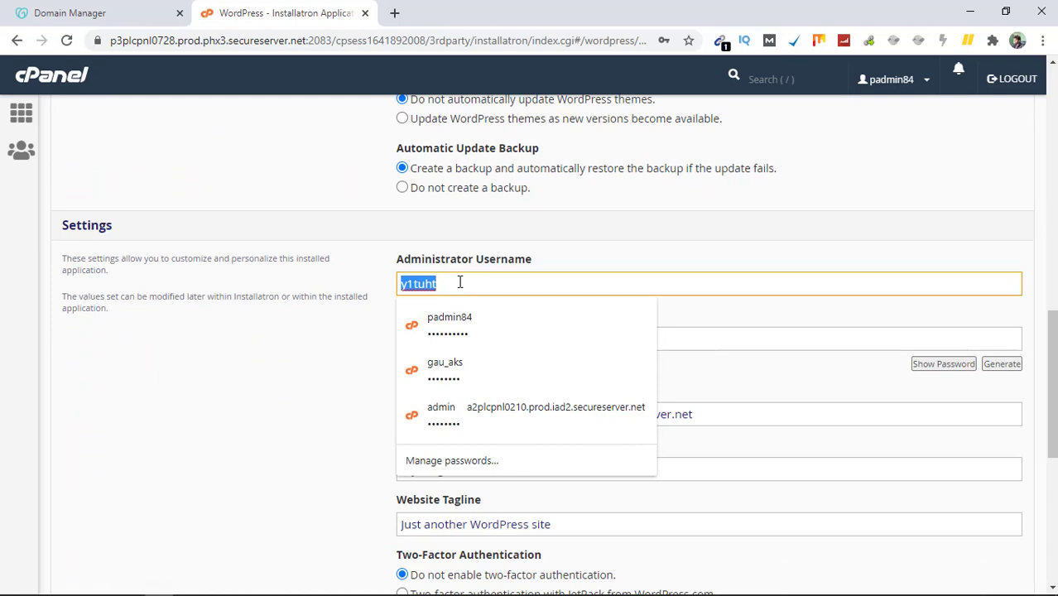
{"action": "type", "text": "admin"}
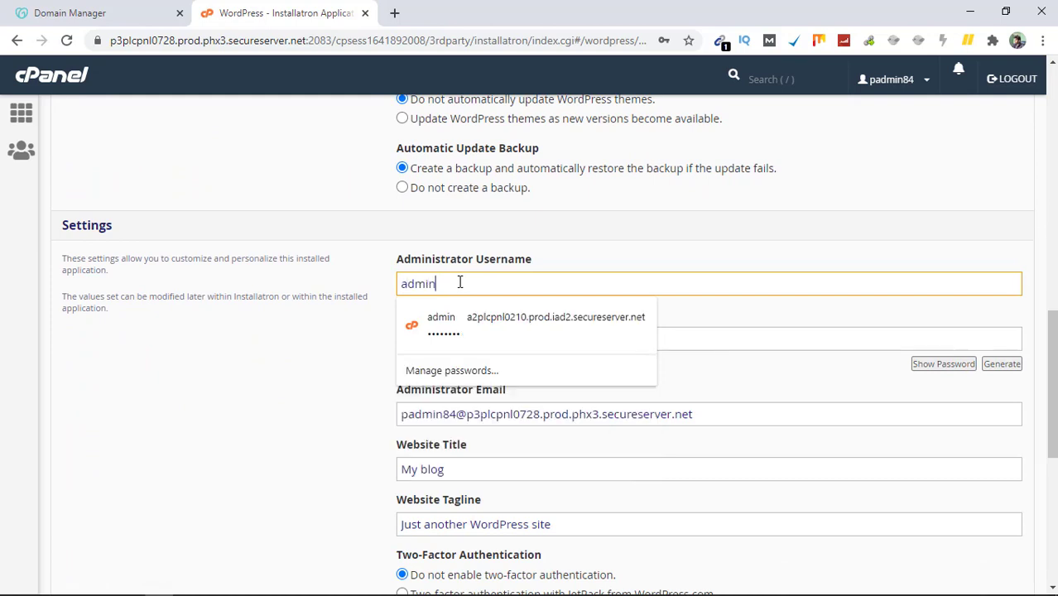
{"action": "left_click", "coordinate": [226, 373]}
Step: Replace the administrator password with a new one of fair strength
{"action": "double_click", "coordinate": [535, 334]}
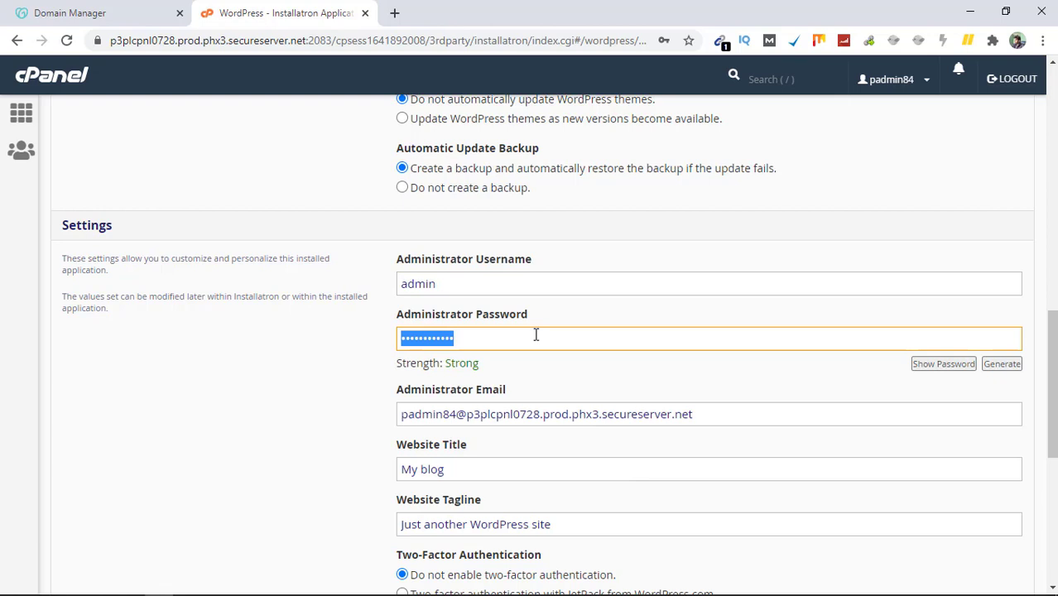
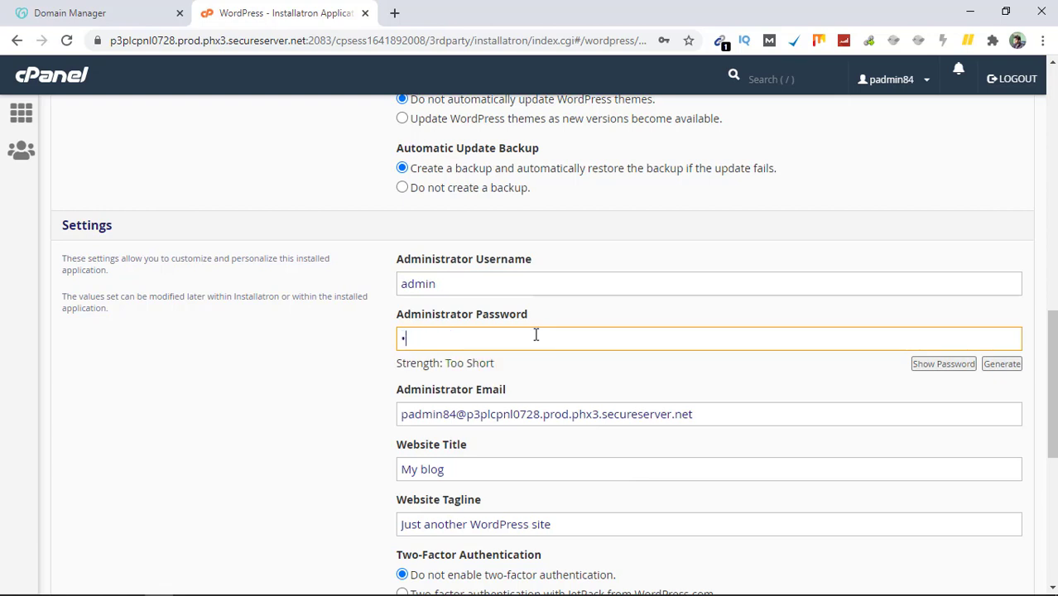
{"action": "key", "text": "Num_Lock"}
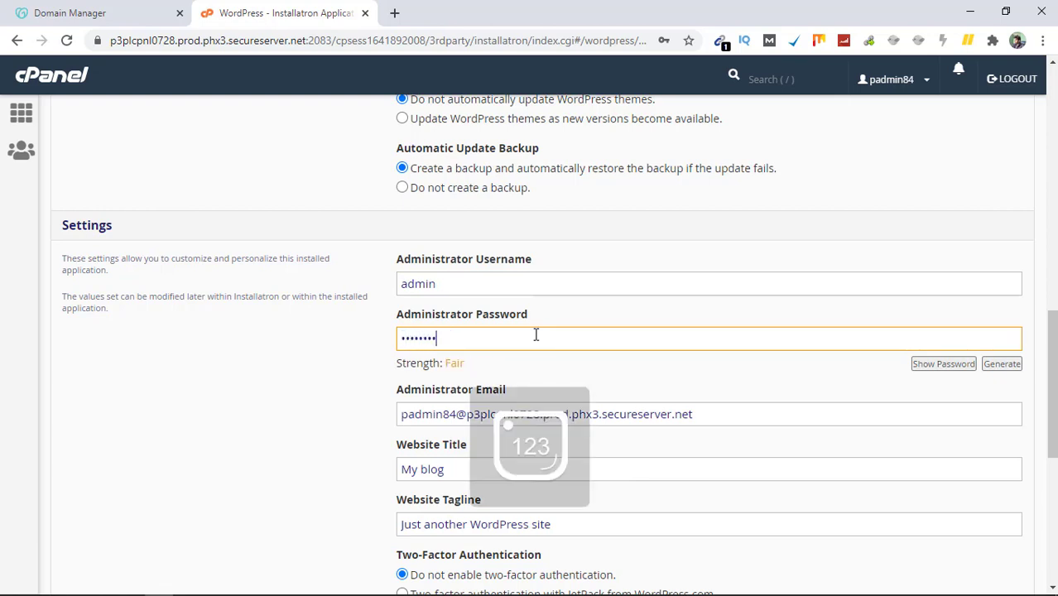
{"action": "left_click", "coordinate": [307, 417]}
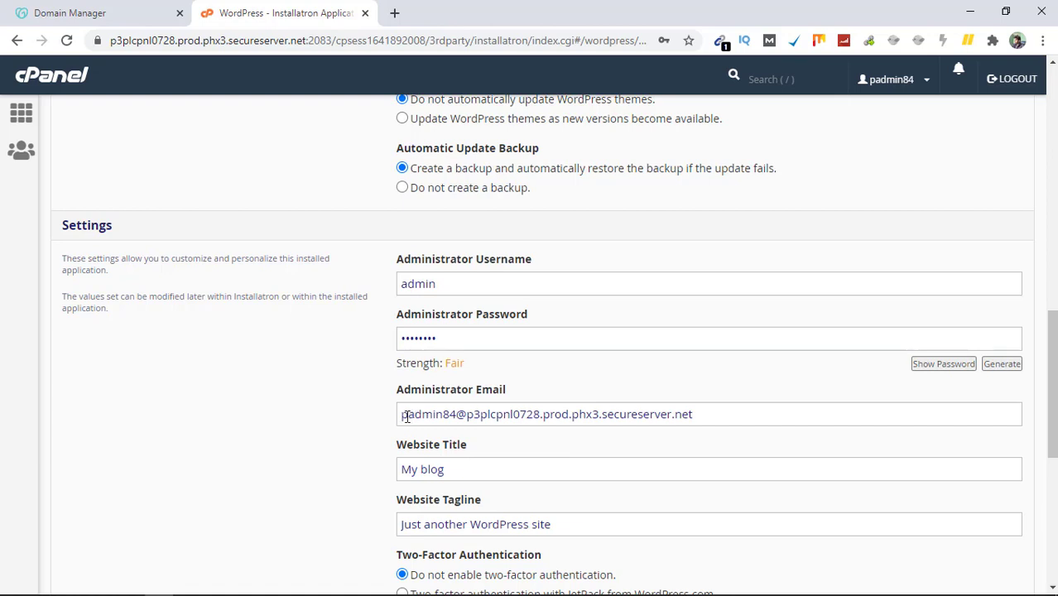
Step: Fill the Administrator Email with the owner's saved Gmail address
{"action": "left_click_drag", "start_coordinate": [406, 417], "coordinate": [684, 455]}
{"action": "key", "text": "ctrl+a"}
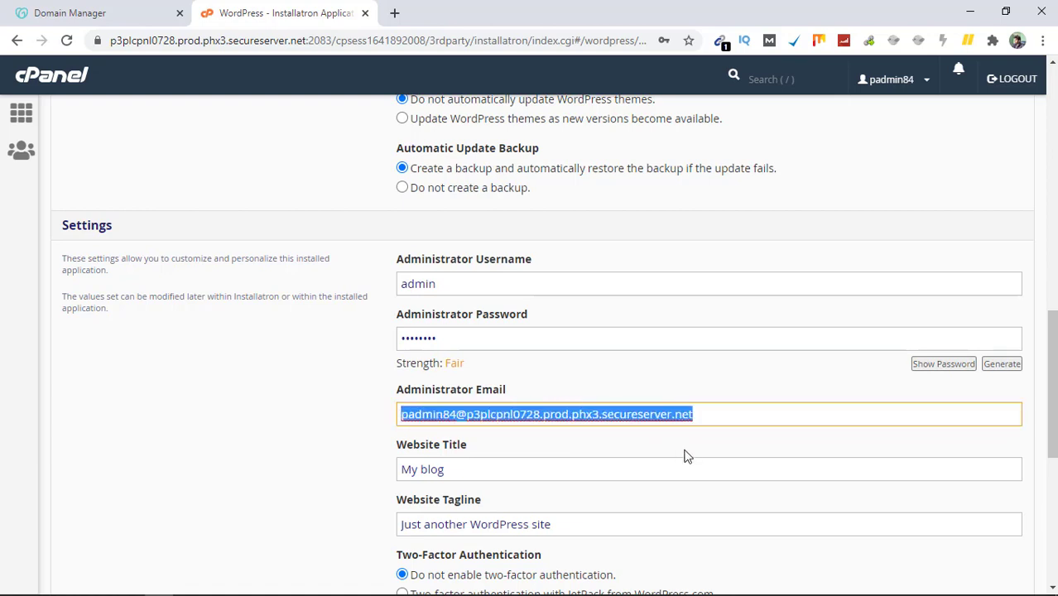
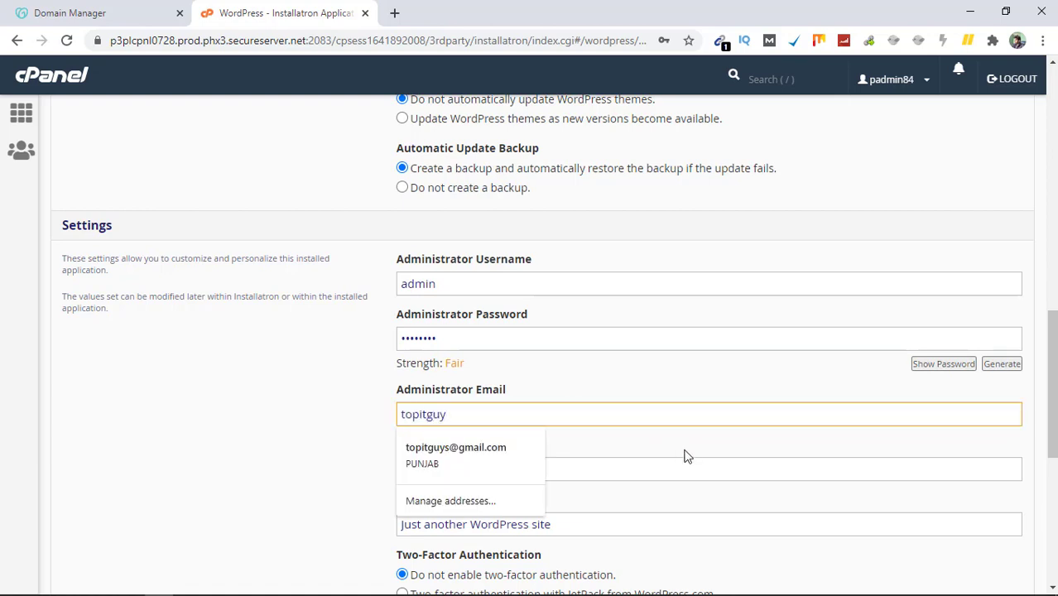
{"action": "left_click", "coordinate": [494, 449]}
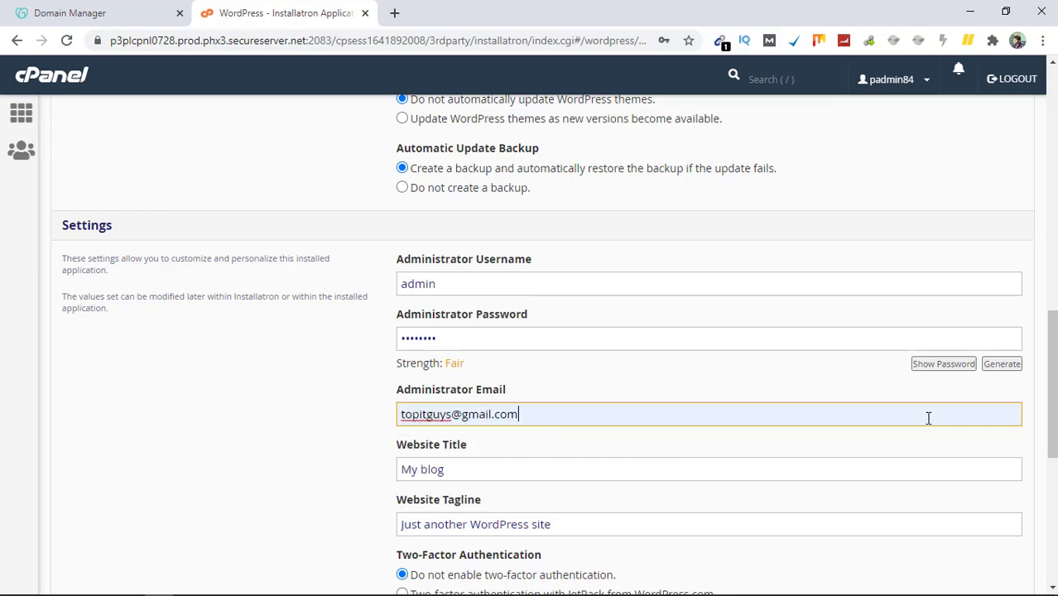
{"action": "left_click_drag", "start_coordinate": [1051, 377], "coordinate": [1051, 442]}
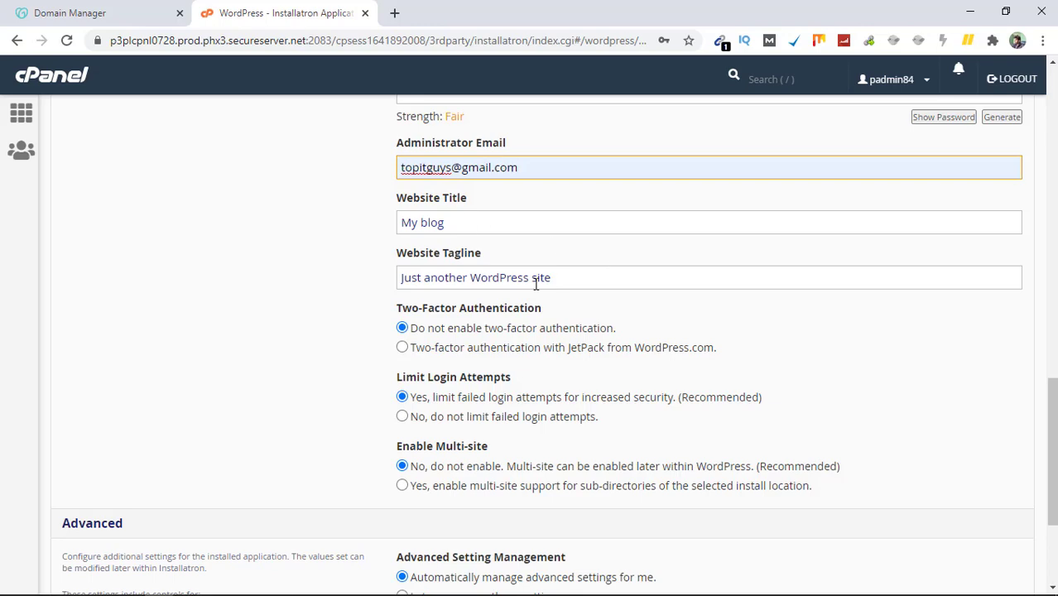
{"action": "left_click_drag", "start_coordinate": [1050, 381], "coordinate": [1051, 433]}
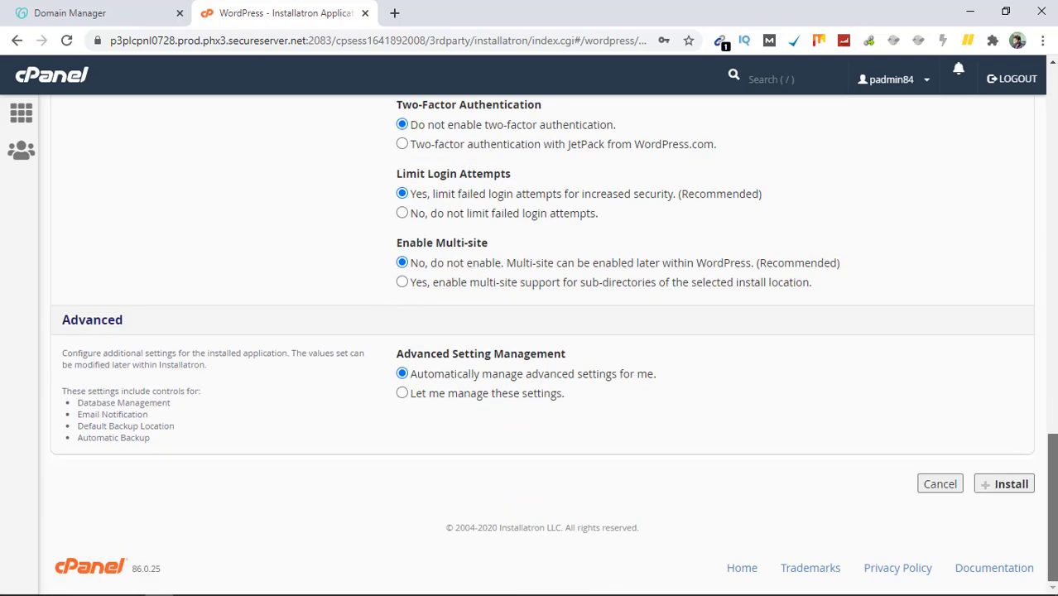
Step: Install WordPress 5.5.1 and wait until My blog on entrancetestinfo.com appears in My Applications
{"action": "left_click", "coordinate": [1012, 484]}
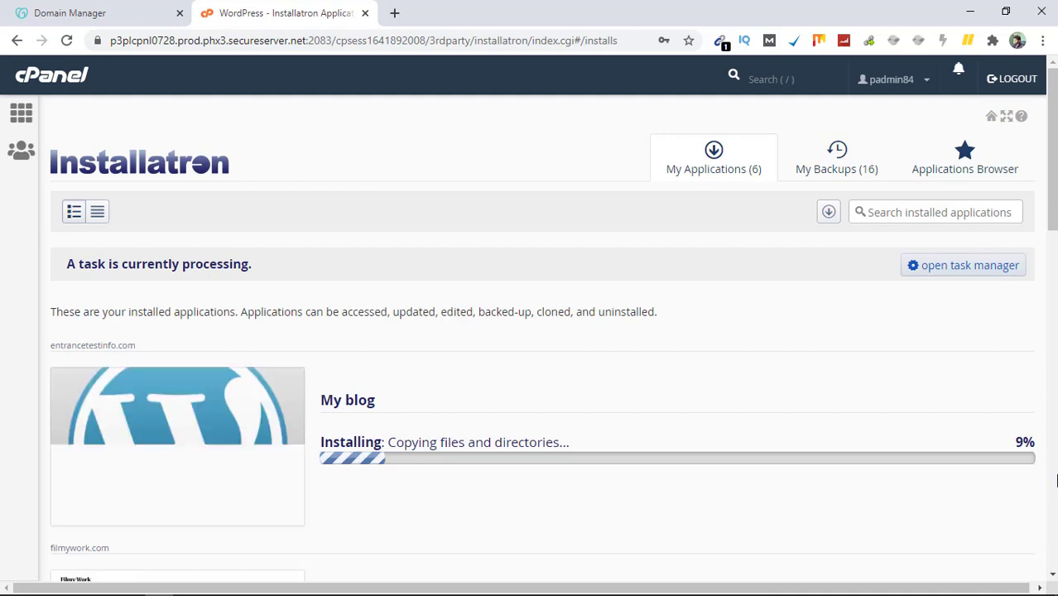
{"action": "scroll", "coordinate": [1056, 480], "scroll_direction": "down", "scroll_amount": 5}
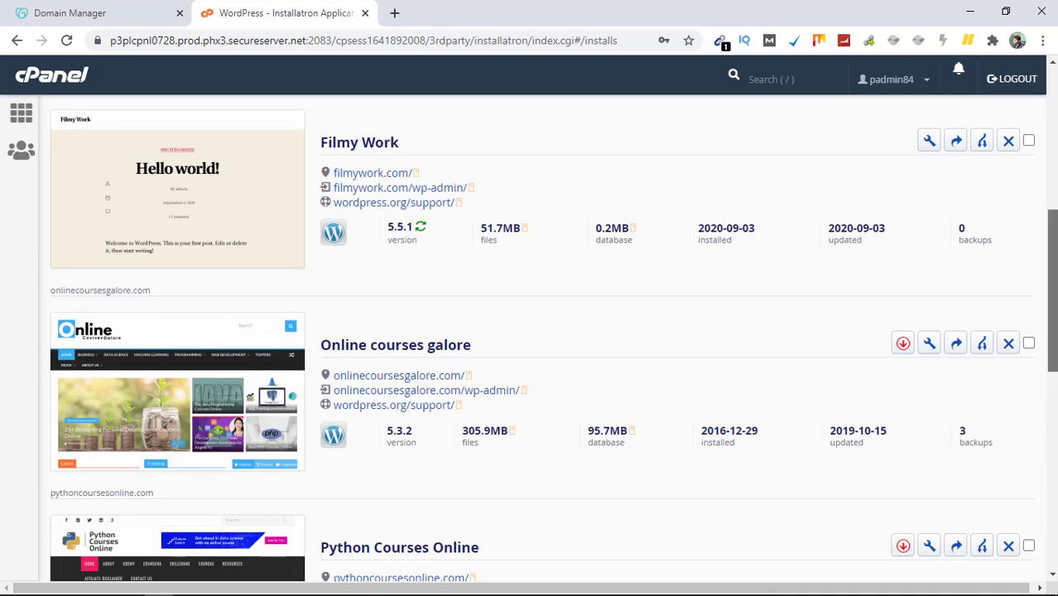
{"action": "scroll", "coordinate": [1051, 290], "scroll_direction": "up", "scroll_amount": 4}
{"action": "scroll", "coordinate": [541, 331], "scroll_direction": "up", "scroll_amount": 1}
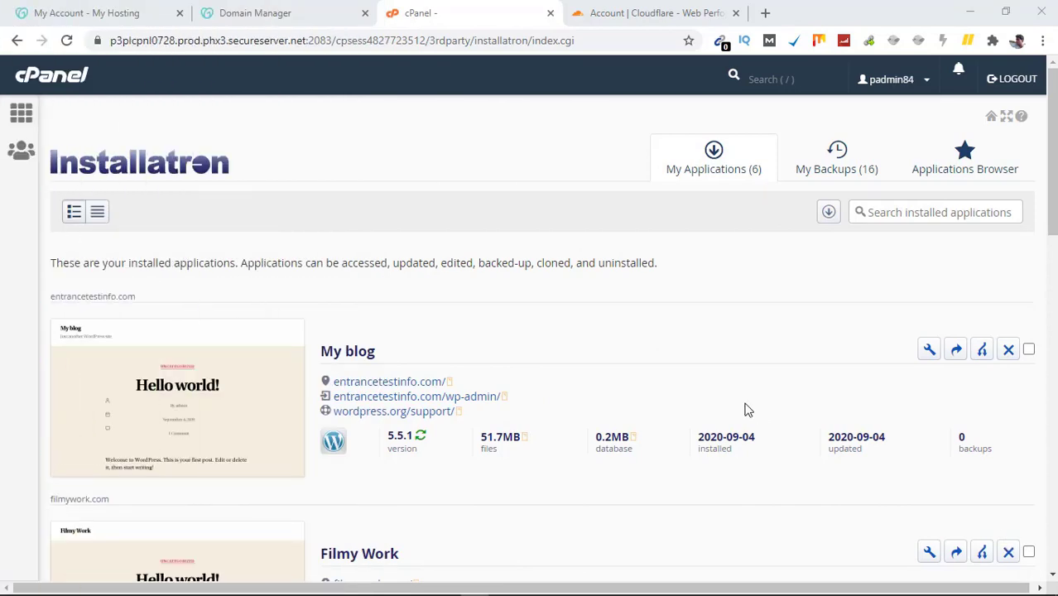
Step: Open the new entrancetestinfo.com site in its own tab, then go to the Cloudflare dashboard
{"action": "left_click", "coordinate": [398, 385]}
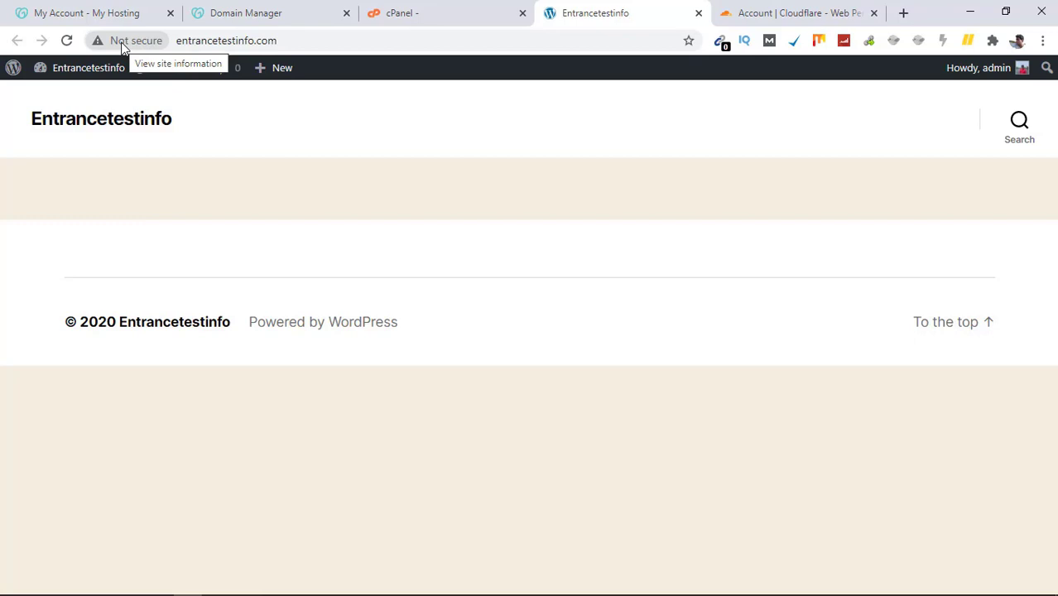
{"action": "left_click", "coordinate": [814, 8]}
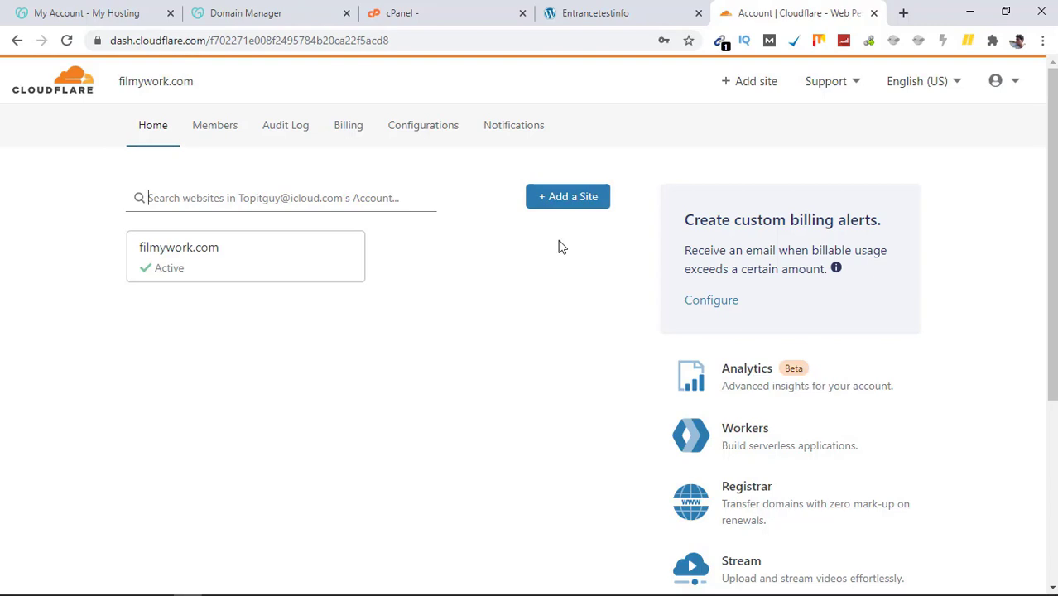
Step: Add entrancetestinfo.com as a new site in Cloudflare
{"action": "left_click", "coordinate": [577, 203]}
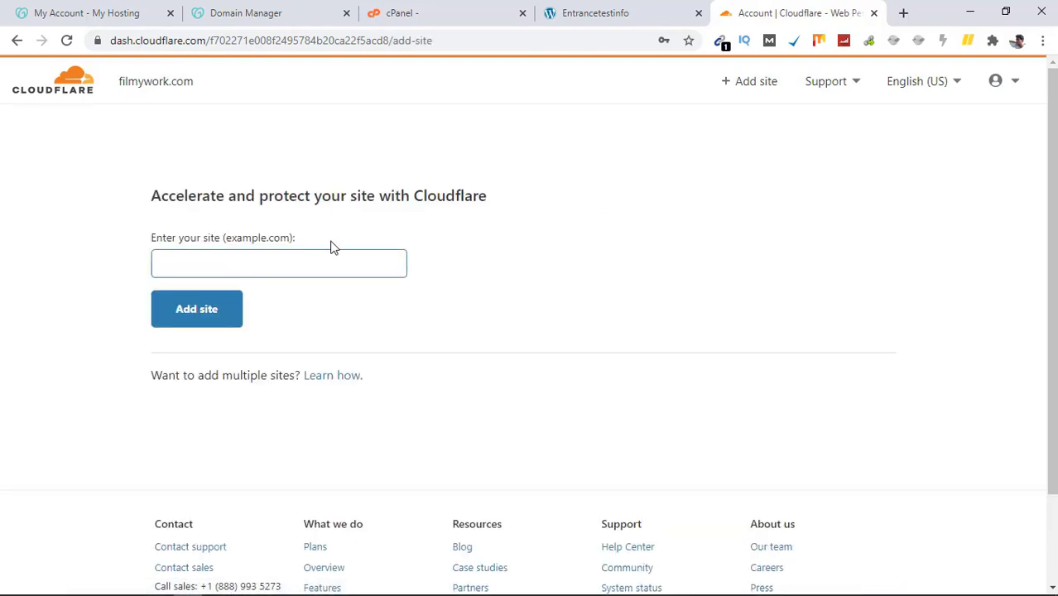
{"action": "left_click", "coordinate": [290, 259]}
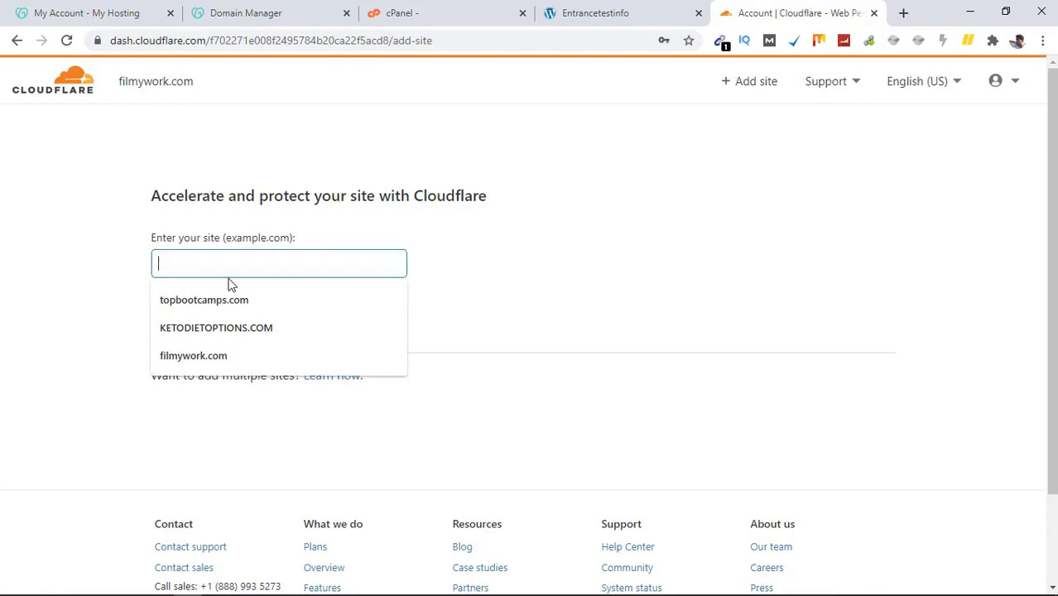
{"action": "type", "text": "entrancetestinfo.com"}
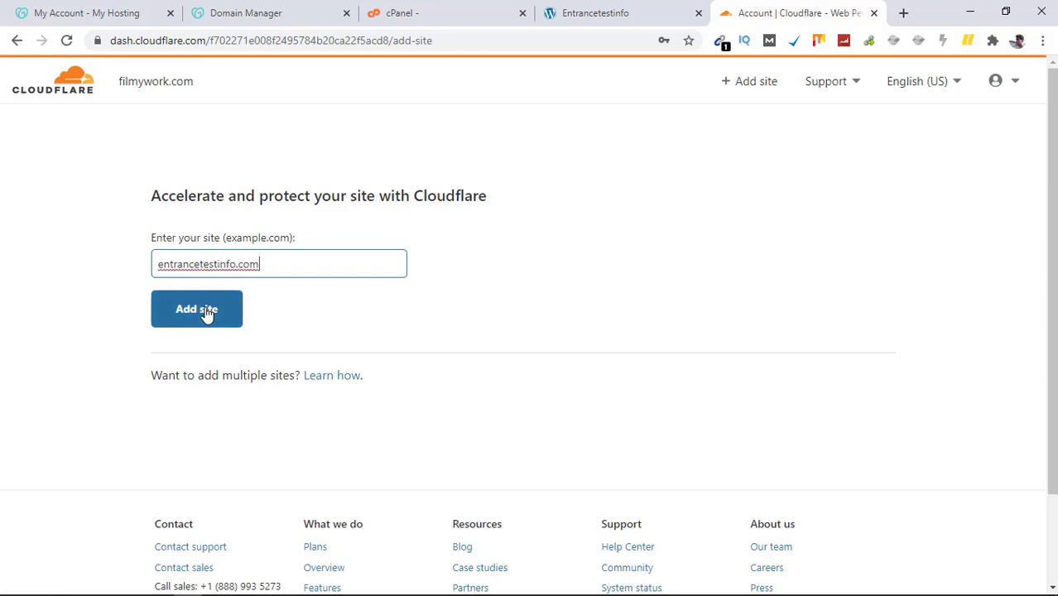
{"action": "left_click", "coordinate": [208, 313]}
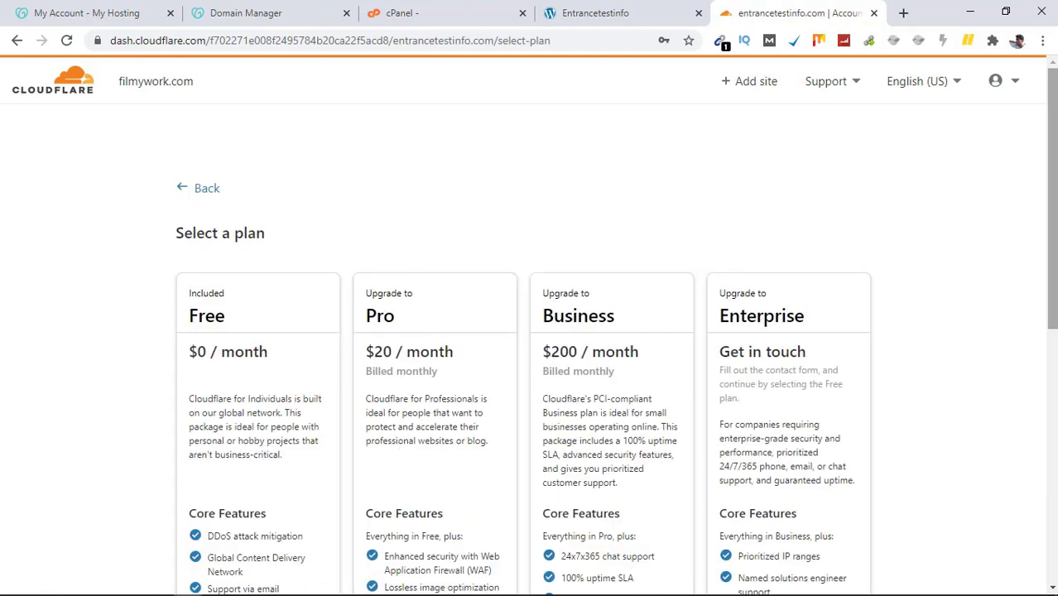
Step: Select the Free plan at $0/month on the plan selection page
{"action": "left_click_drag", "start_coordinate": [1053, 128], "coordinate": [1053, 205]}
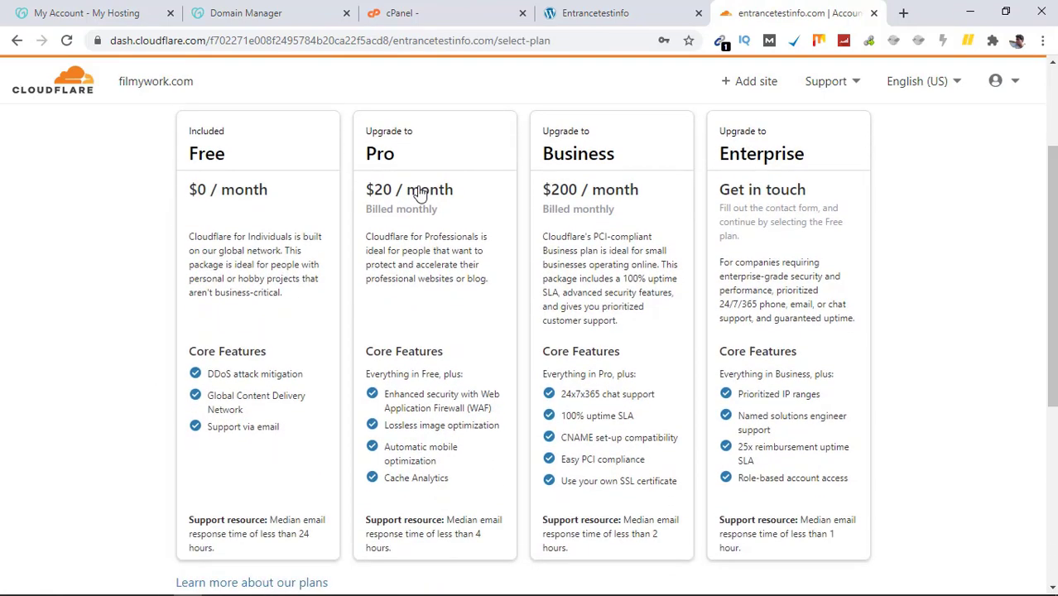
{"action": "left_click", "coordinate": [221, 200]}
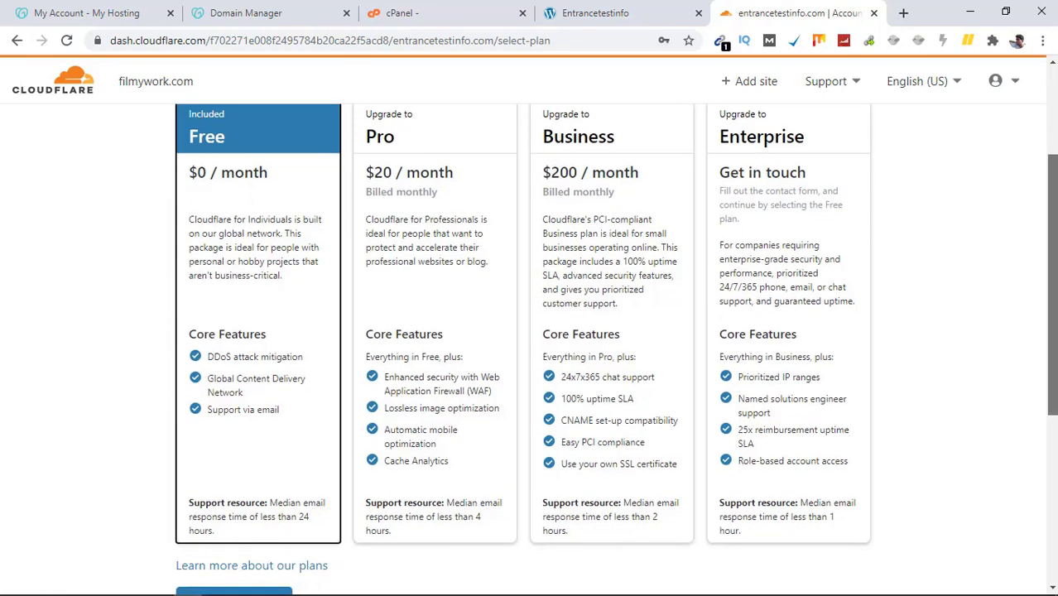
{"action": "scroll", "coordinate": [529, 347], "scroll_direction": "down", "scroll_amount": 1}
{"action": "scroll", "coordinate": [530, 347], "scroll_direction": "down", "scroll_amount": 1}
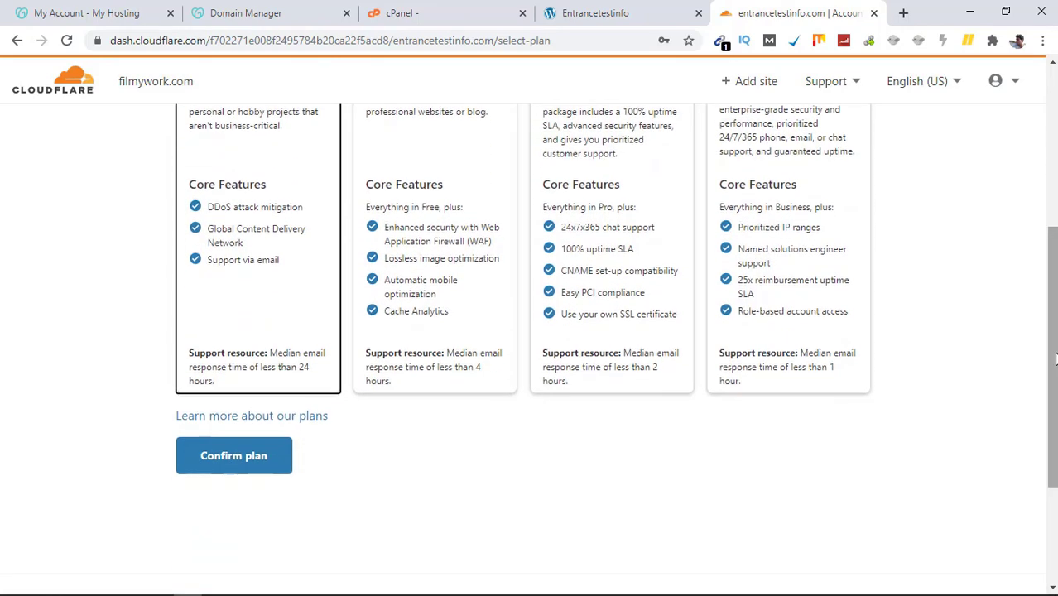
Step: Confirm the Free plan and accept the scanned DNS records
{"action": "left_click", "coordinate": [244, 463]}
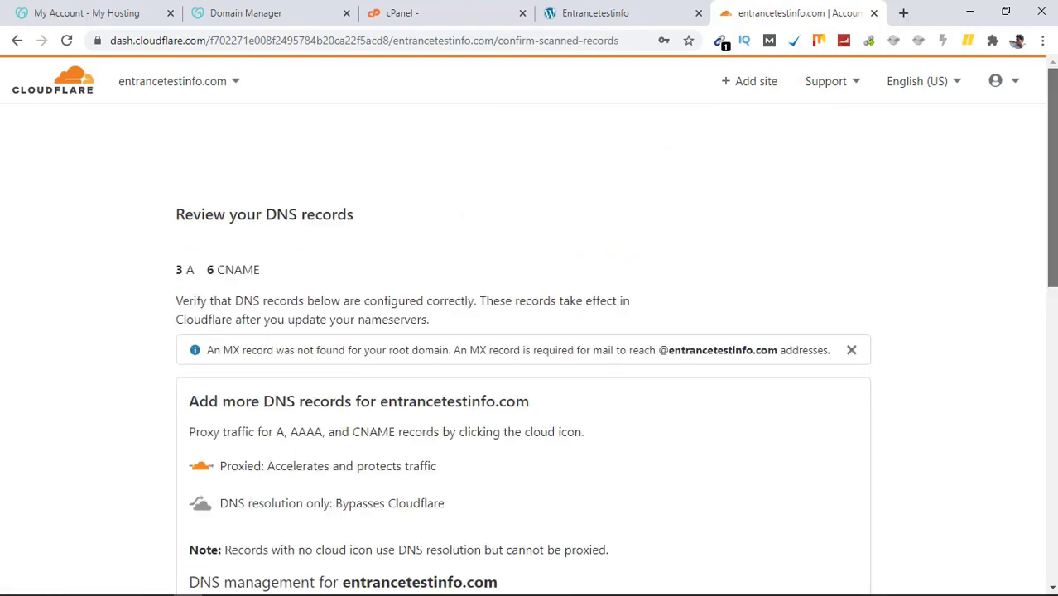
{"action": "left_click_drag", "start_coordinate": [1049, 211], "coordinate": [1049, 426]}
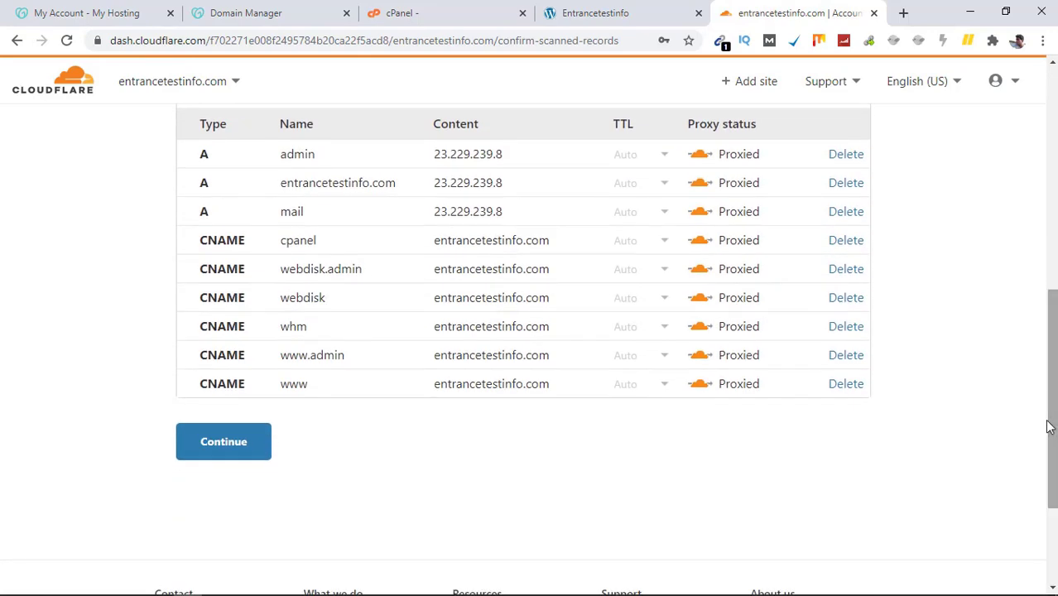
{"action": "left_click", "coordinate": [198, 450]}
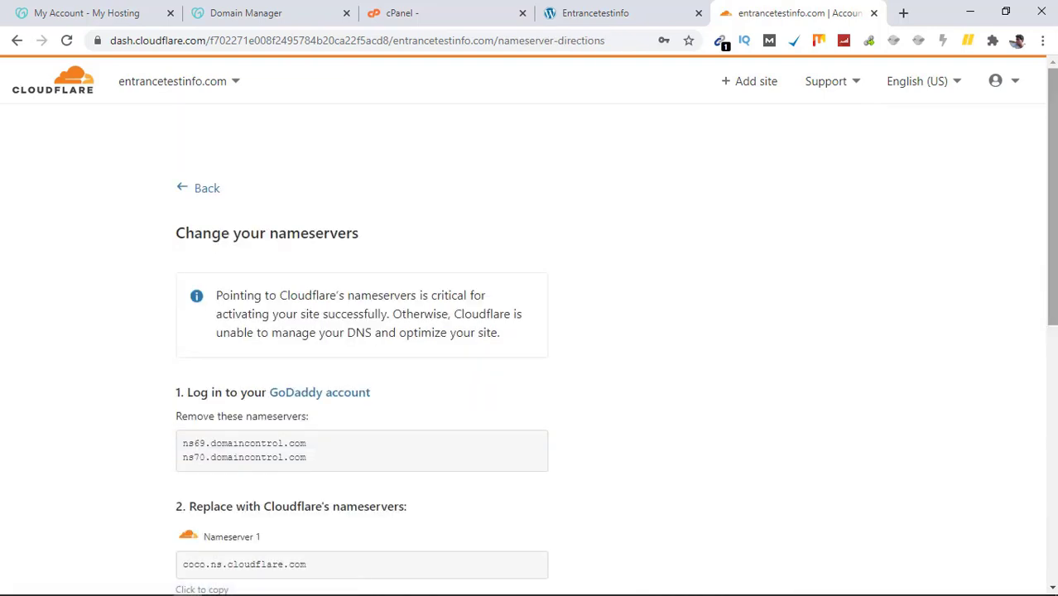
Step: Select the old GoDaddy nameservers ns69/ns70 listed for replacement by coco/kevin.ns.cloudflare.com
{"action": "left_click_drag", "start_coordinate": [1053, 246], "coordinate": [1051, 357]}
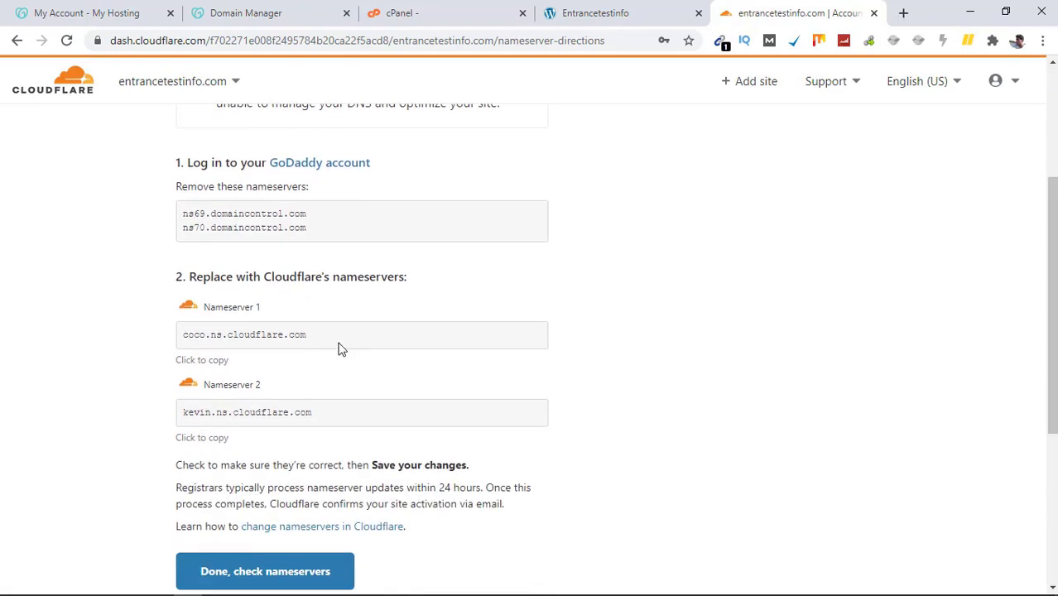
{"action": "left_click_drag", "start_coordinate": [340, 347], "coordinate": [232, 351]}
{"action": "left_click", "coordinate": [165, 354]}
{"action": "left_click_drag", "start_coordinate": [356, 414], "coordinate": [234, 414]}
{"action": "left_click", "coordinate": [328, 221]}
{"action": "left_click_drag", "start_coordinate": [311, 236], "coordinate": [137, 220]}
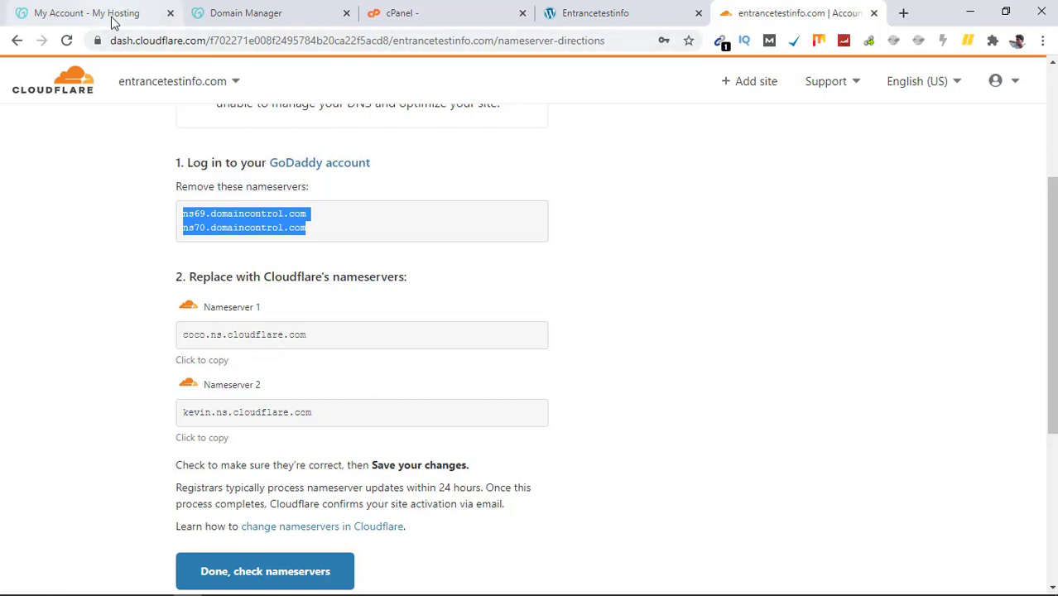
Step: In Domain Manager, open the Change page for the current ns69/ns70 domaincontrol.com nameservers
{"action": "left_click", "coordinate": [335, 7]}
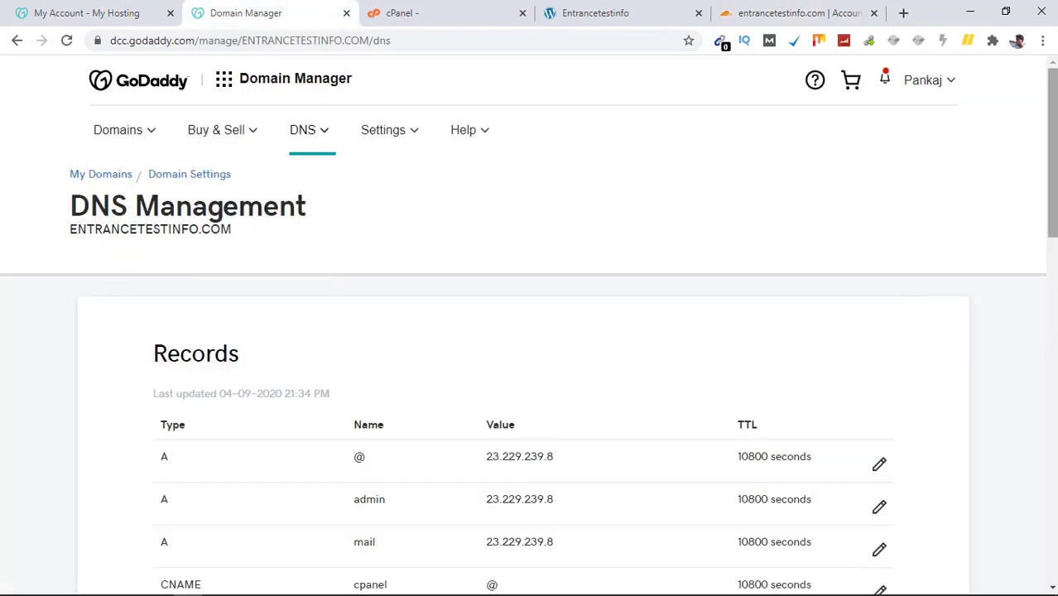
{"action": "scroll", "coordinate": [1051, 166], "scroll_direction": "down", "scroll_amount": 2}
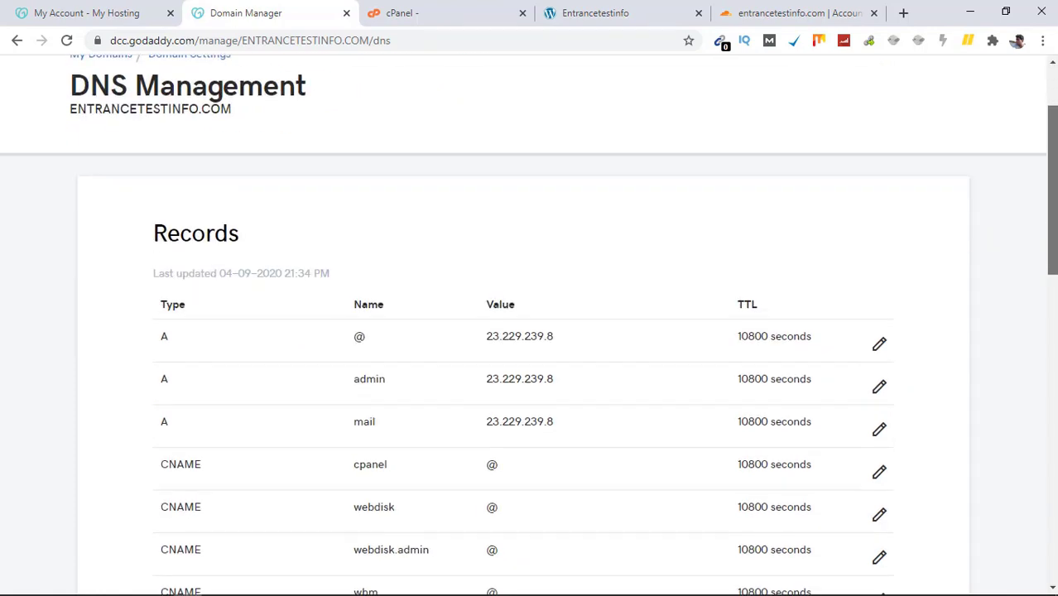
{"action": "scroll", "coordinate": [528, 325], "scroll_direction": "down", "scroll_amount": 4}
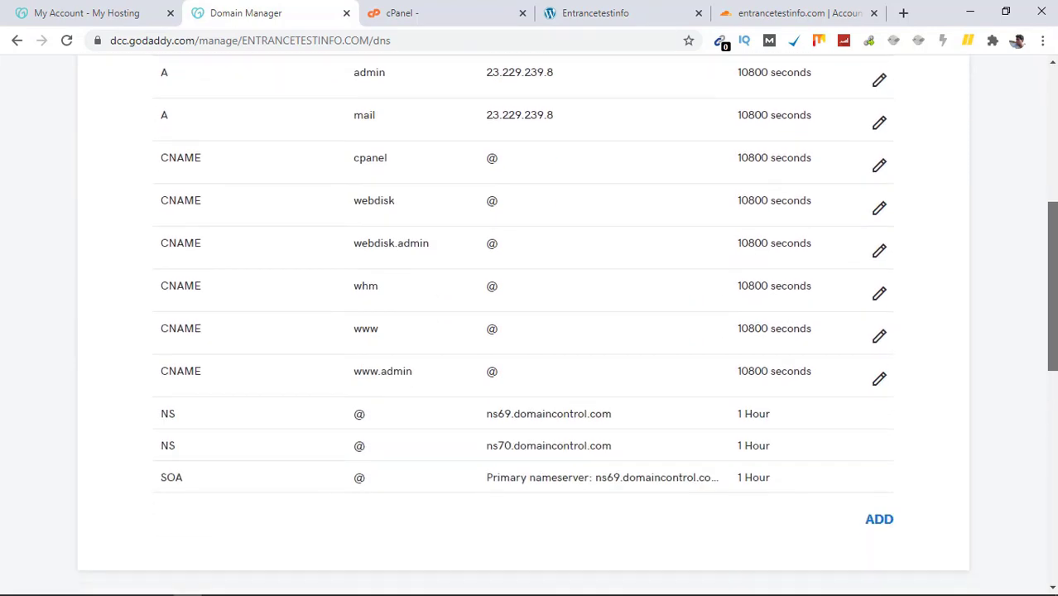
{"action": "scroll", "coordinate": [1054, 430], "scroll_direction": "down", "scroll_amount": 4}
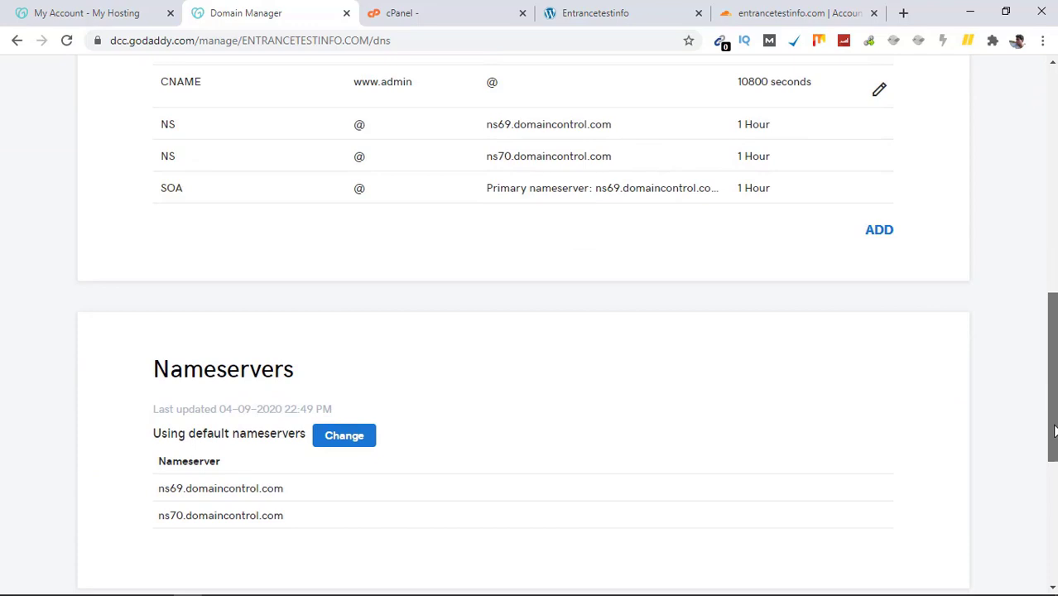
{"action": "left_click_drag", "start_coordinate": [1055, 430], "coordinate": [1052, 468]}
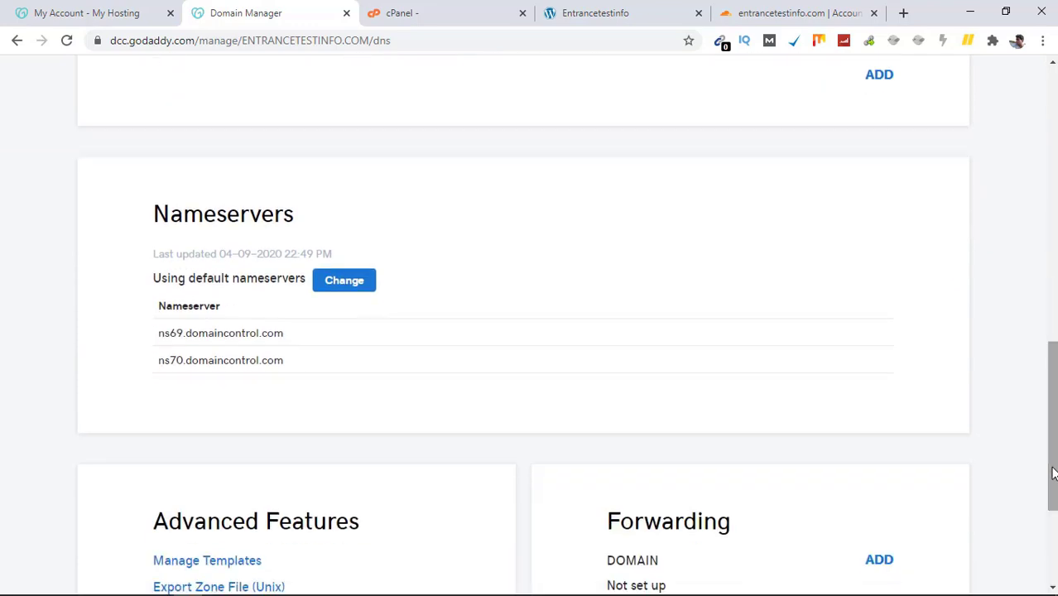
{"action": "left_click", "coordinate": [344, 281]}
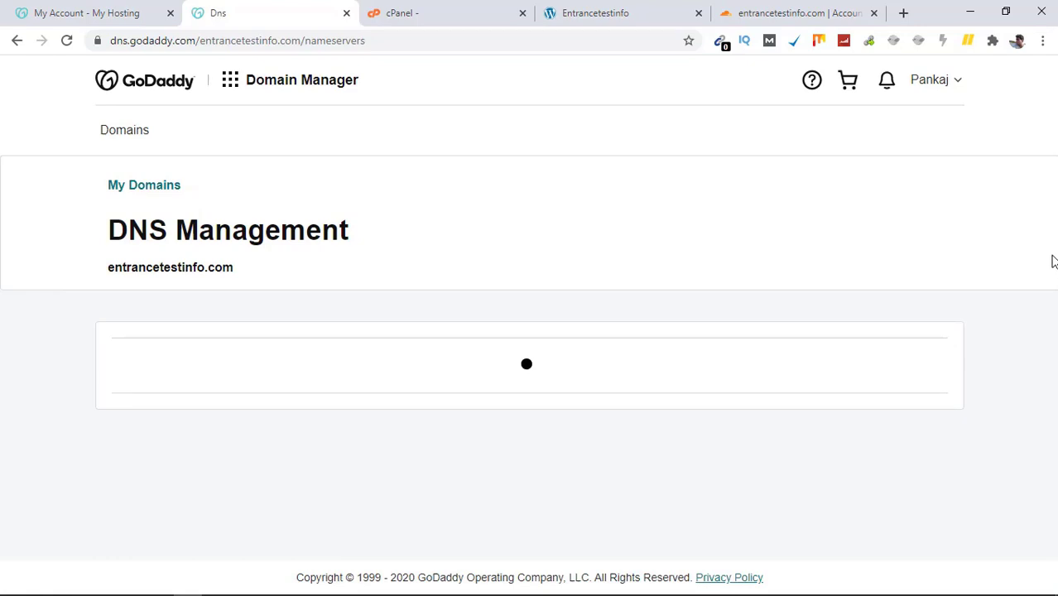
{"action": "left_click_drag", "start_coordinate": [1051, 252], "coordinate": [1049, 428]}
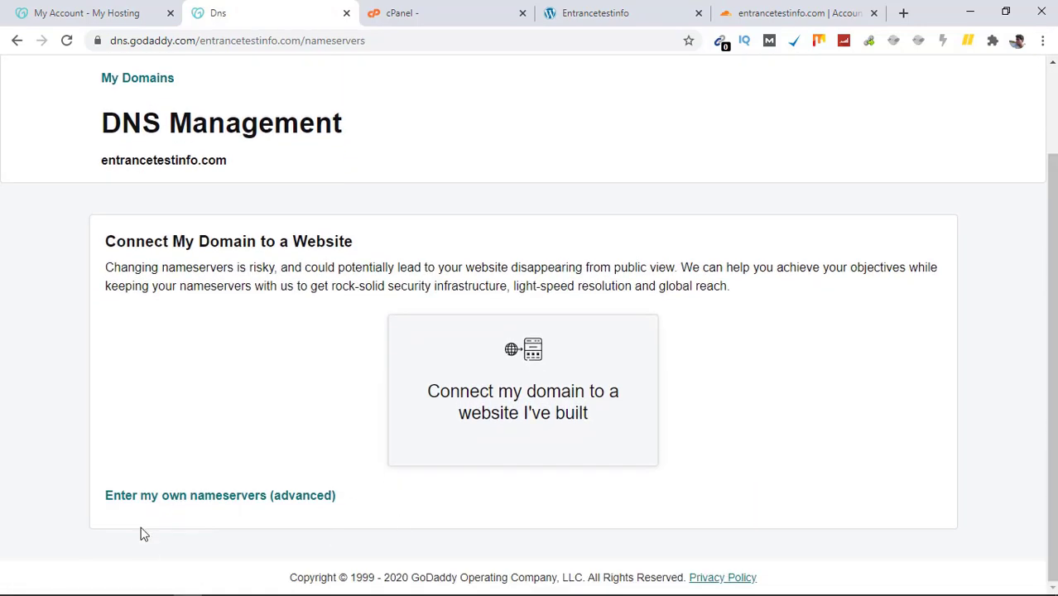
Step: Choose custom nameservers and paste coco.ns.cloudflare.com from Cloudflare as the first one
{"action": "left_click", "coordinate": [228, 506]}
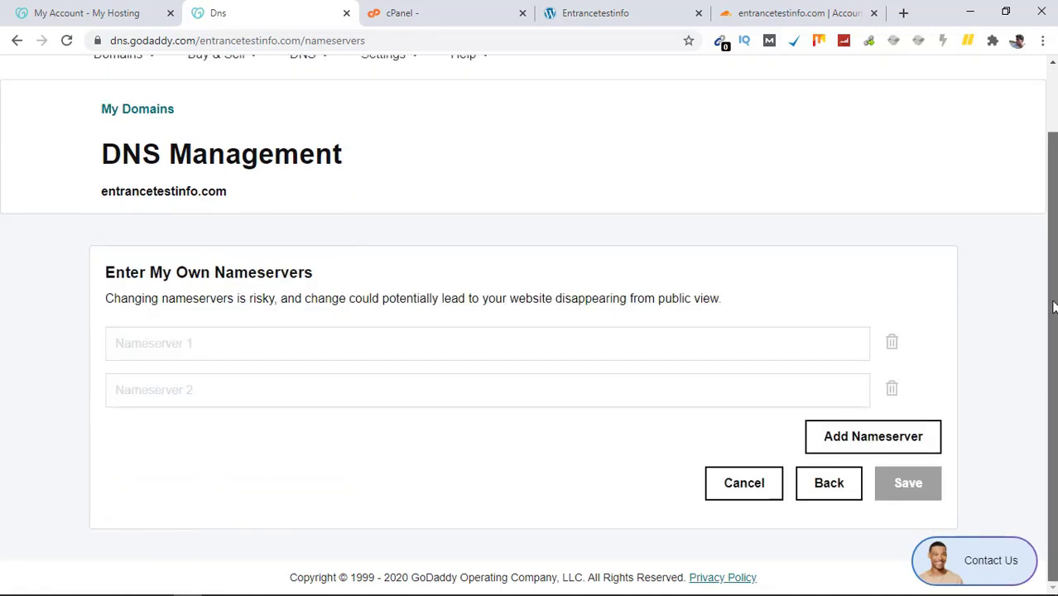
{"action": "left_click", "coordinate": [359, 356]}
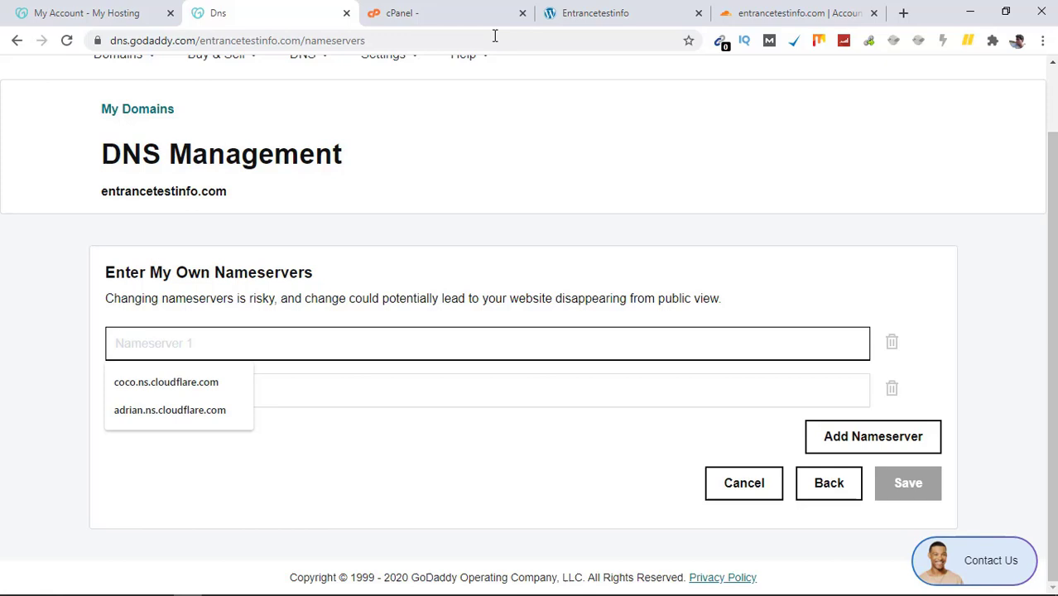
{"action": "left_click", "coordinate": [643, 9]}
{"action": "left_click", "coordinate": [760, 8]}
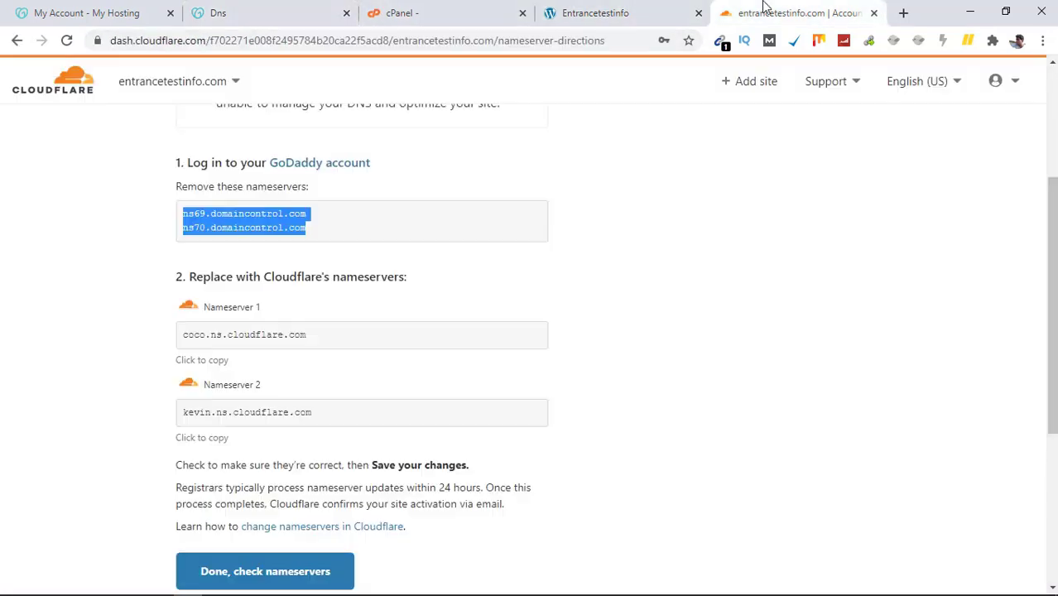
{"action": "triple_click", "coordinate": [290, 334]}
{"action": "key", "text": "ctrl+c"}
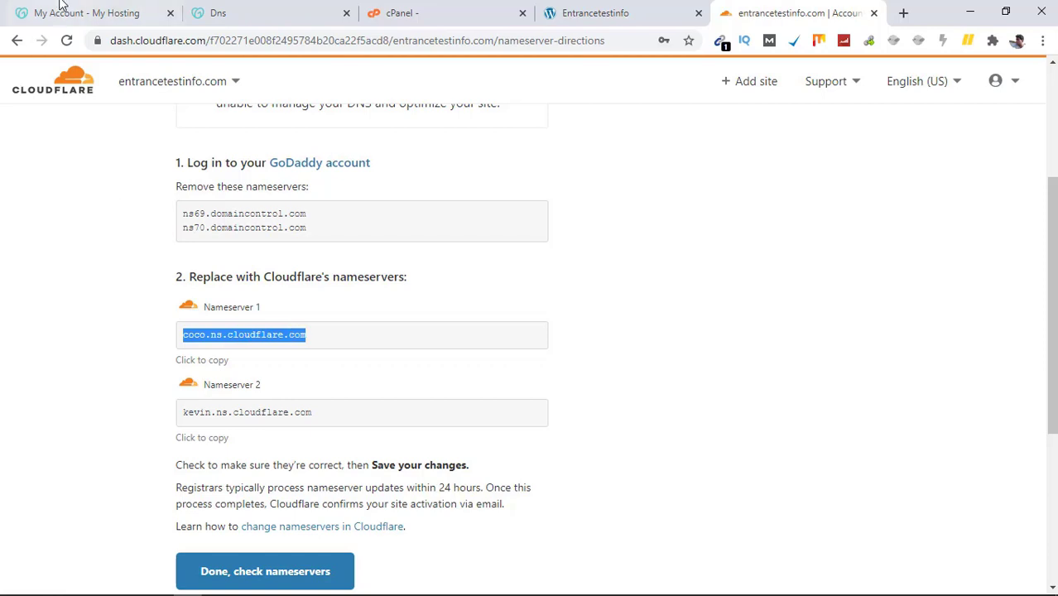
{"action": "left_click", "coordinate": [281, 7]}
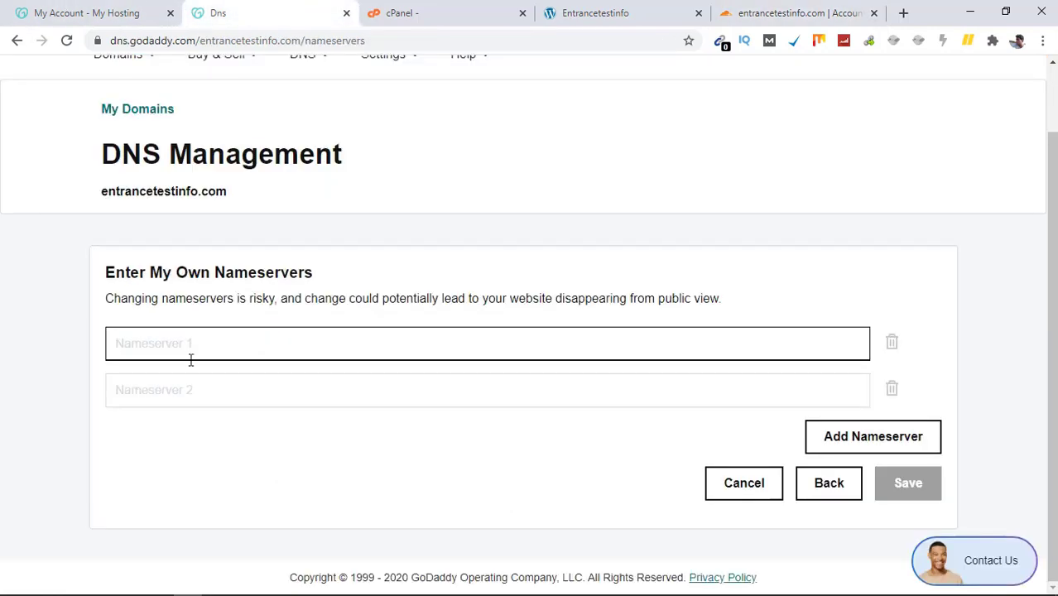
{"action": "key", "text": "ctrl+v"}
Step: Paste kevin.ns.cloudflare.com as the second nameserver and save the change
{"action": "left_click", "coordinate": [158, 398]}
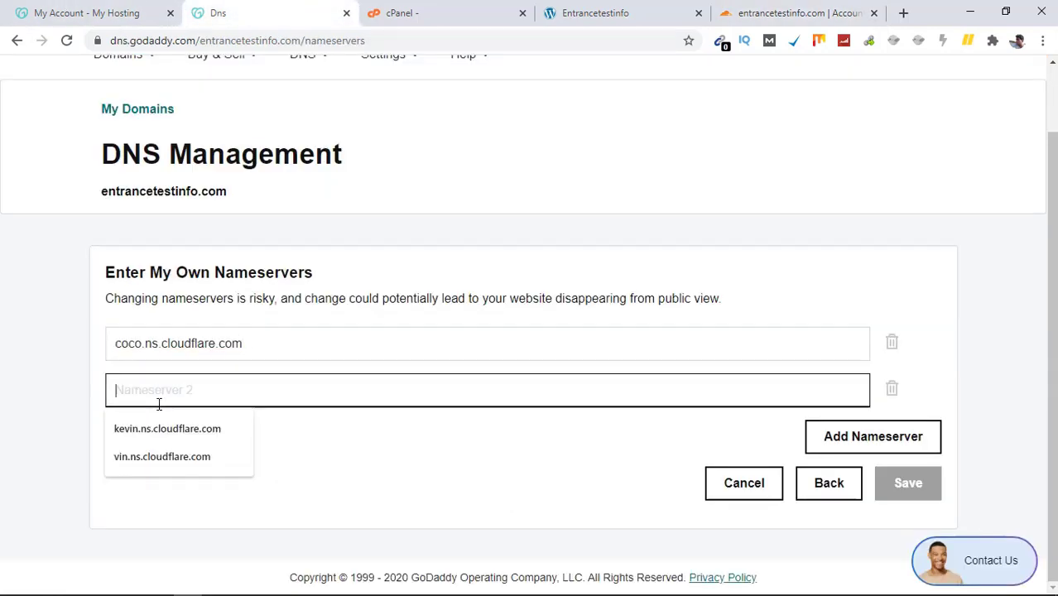
{"action": "left_click", "coordinate": [792, 10]}
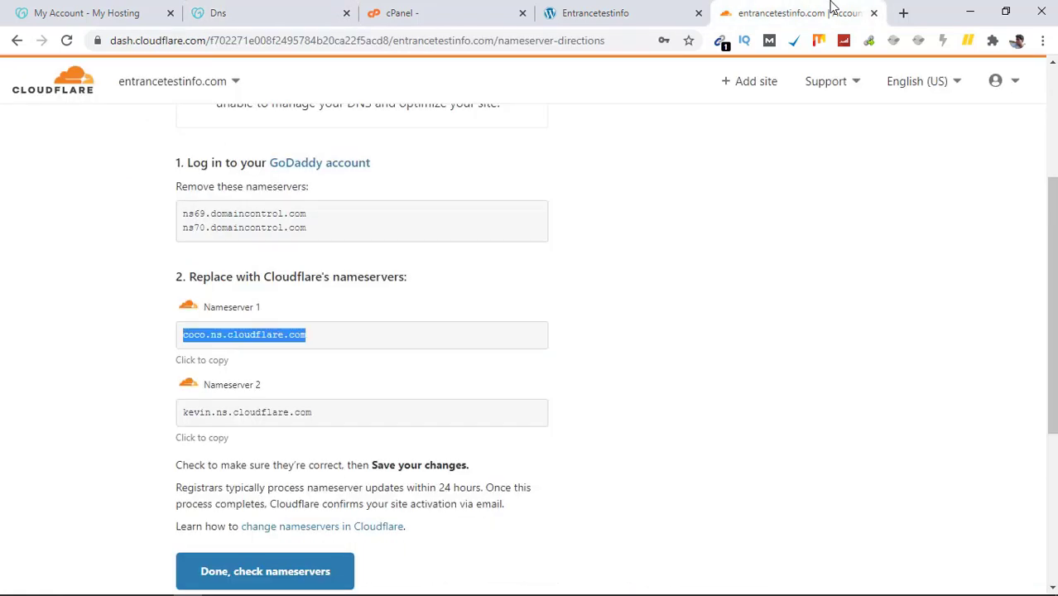
{"action": "left_click", "coordinate": [325, 415]}
{"action": "key", "text": "ctrl+c"}
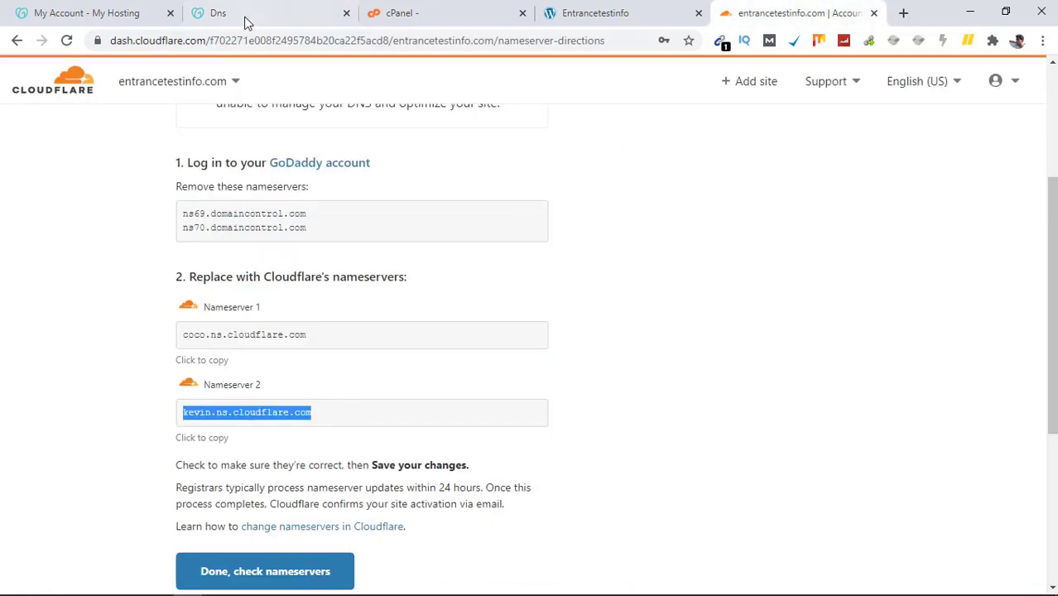
{"action": "left_click", "coordinate": [245, 13]}
{"action": "left_click", "coordinate": [200, 389]}
{"action": "key", "text": "ctrl+v"}
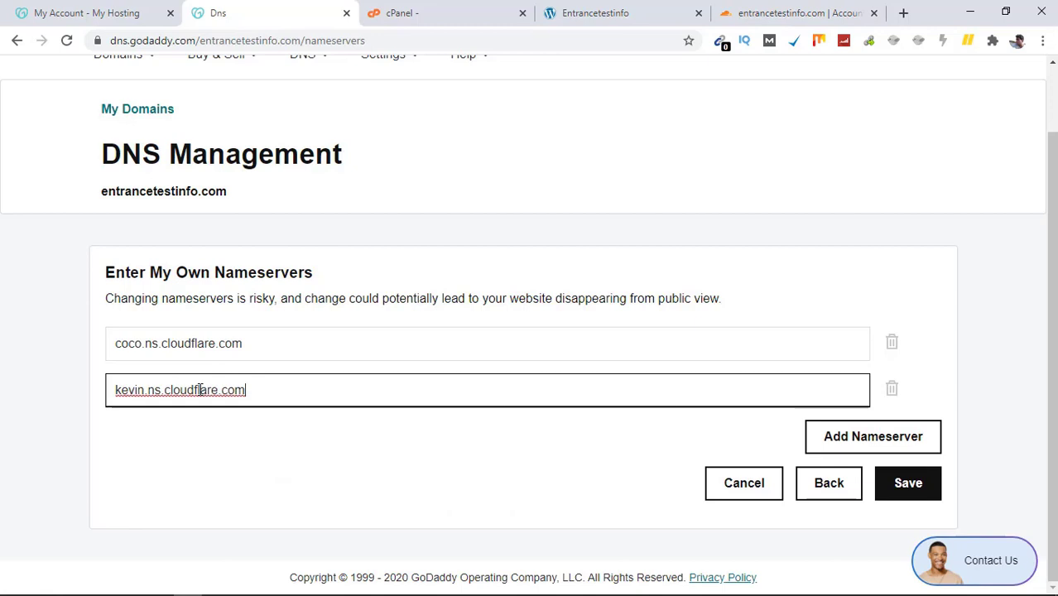
{"action": "left_click", "coordinate": [903, 487]}
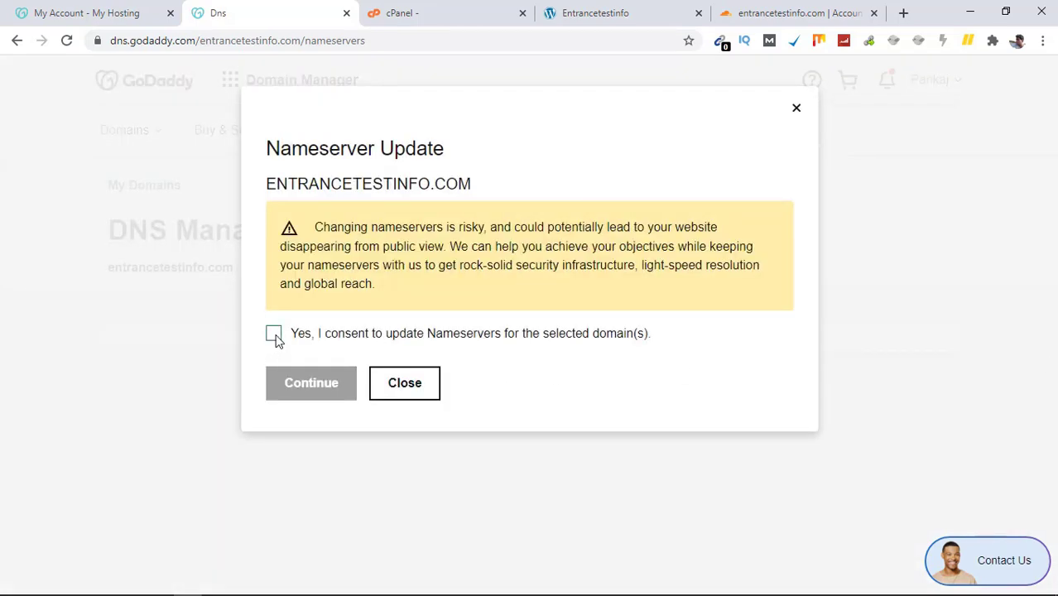
Step: Consent to and confirm the GoDaddy nameserver update, then return to Cloudflare's instructions
{"action": "left_click", "coordinate": [275, 336]}
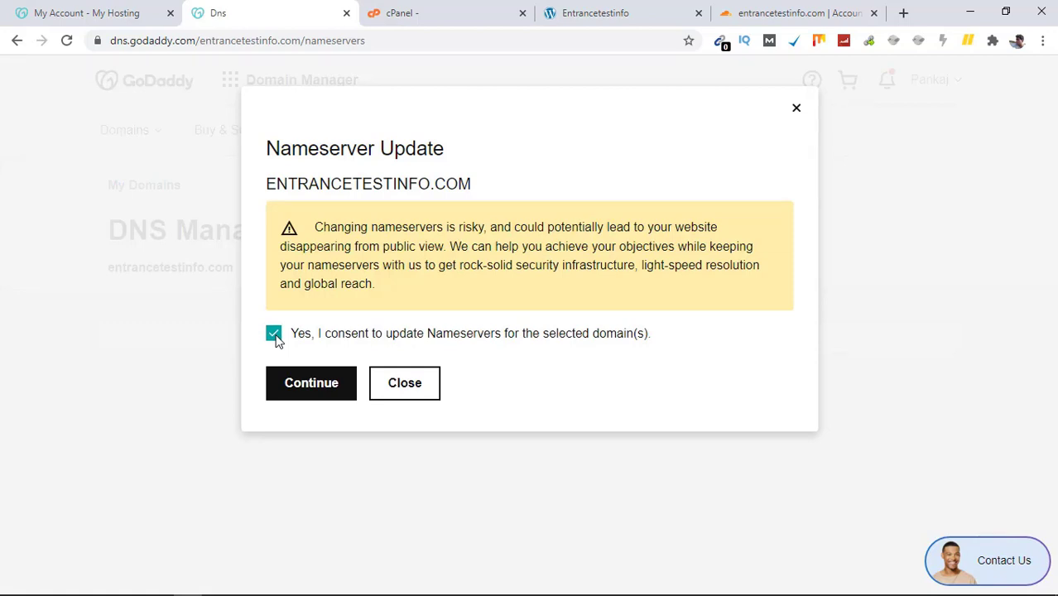
{"action": "left_click", "coordinate": [317, 396]}
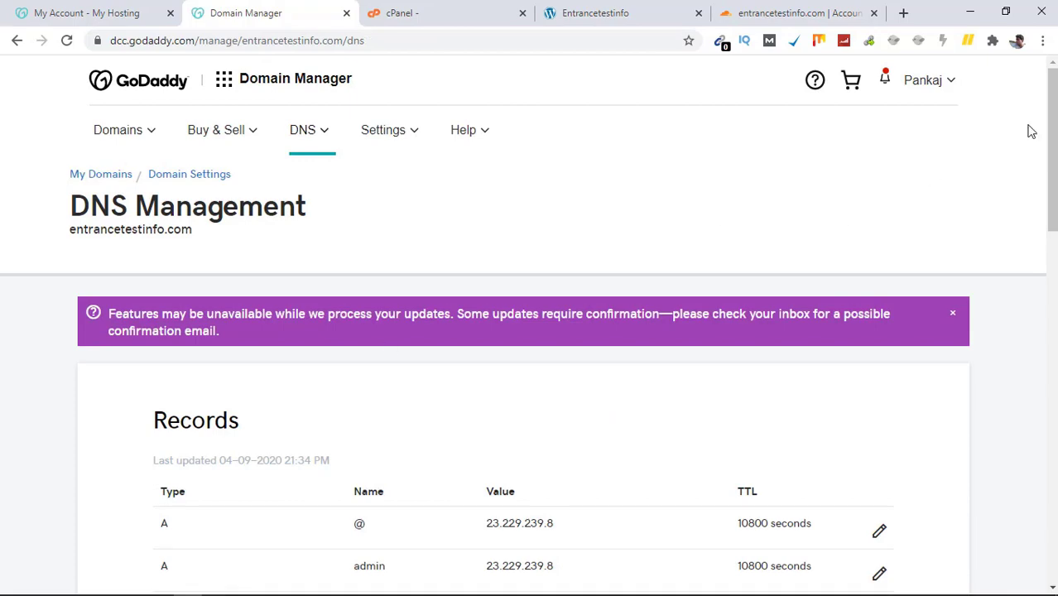
{"action": "left_click_drag", "start_coordinate": [1050, 116], "coordinate": [1046, 255]}
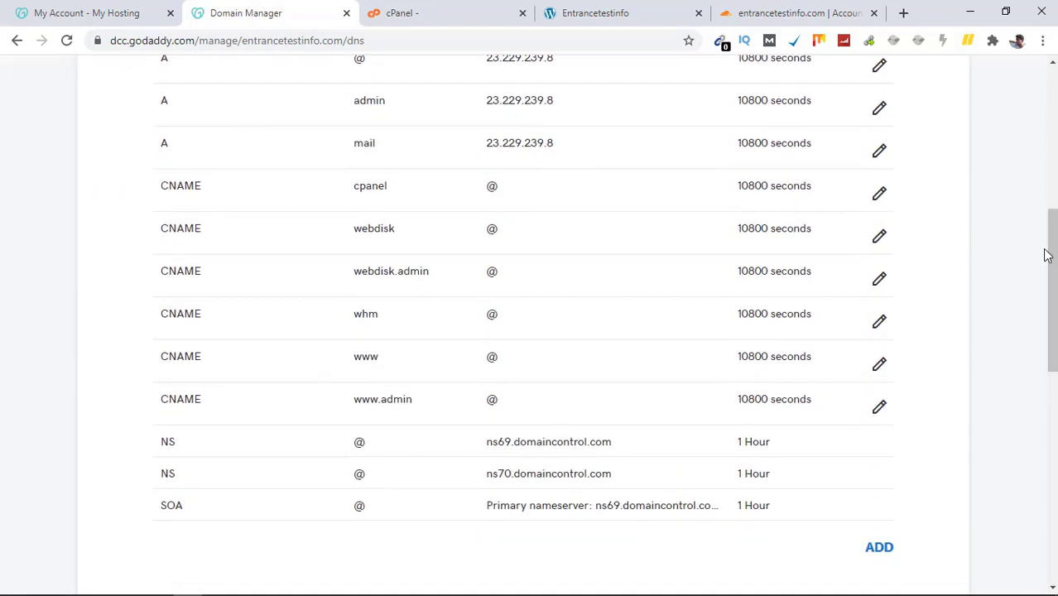
{"action": "left_click", "coordinate": [807, 9]}
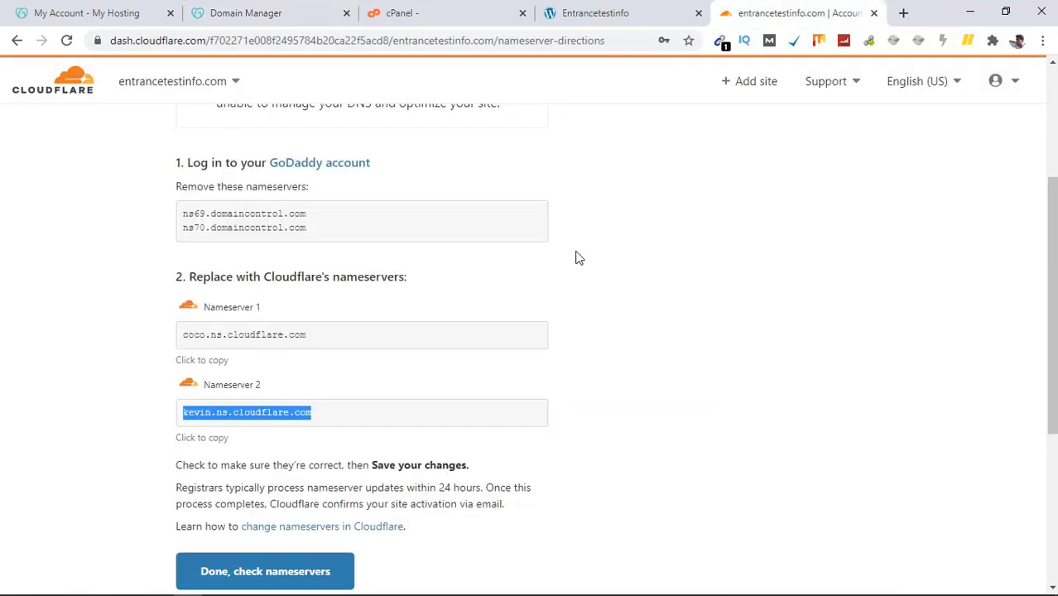
Step: Confirm the nameserver change, keep Always Use HTTPS on, and finish Cloudflare's recommended setup
{"action": "left_click", "coordinate": [225, 583]}
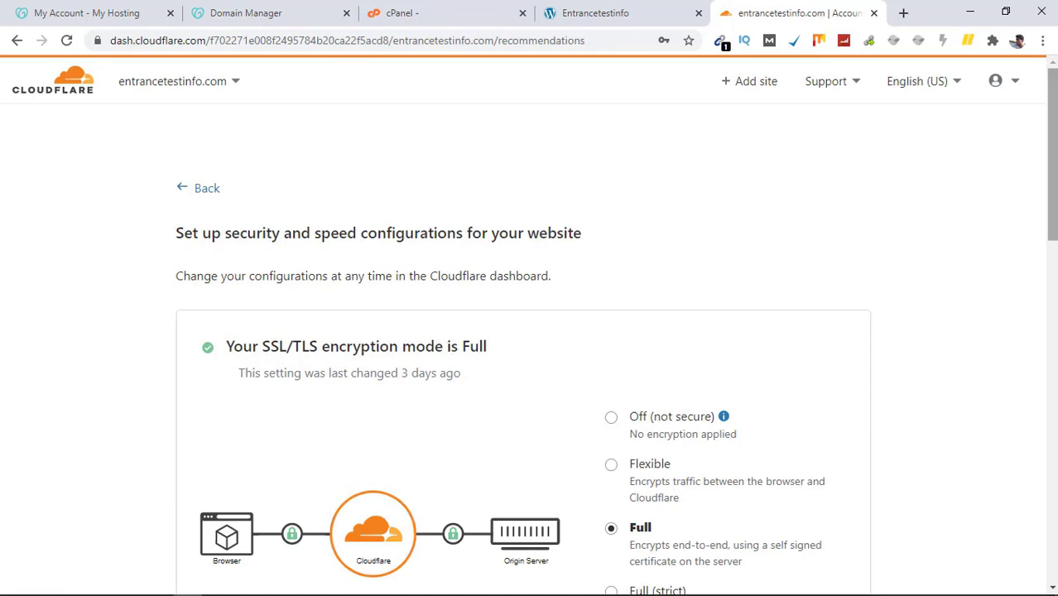
{"action": "left_click_drag", "start_coordinate": [1053, 211], "coordinate": [1055, 274]}
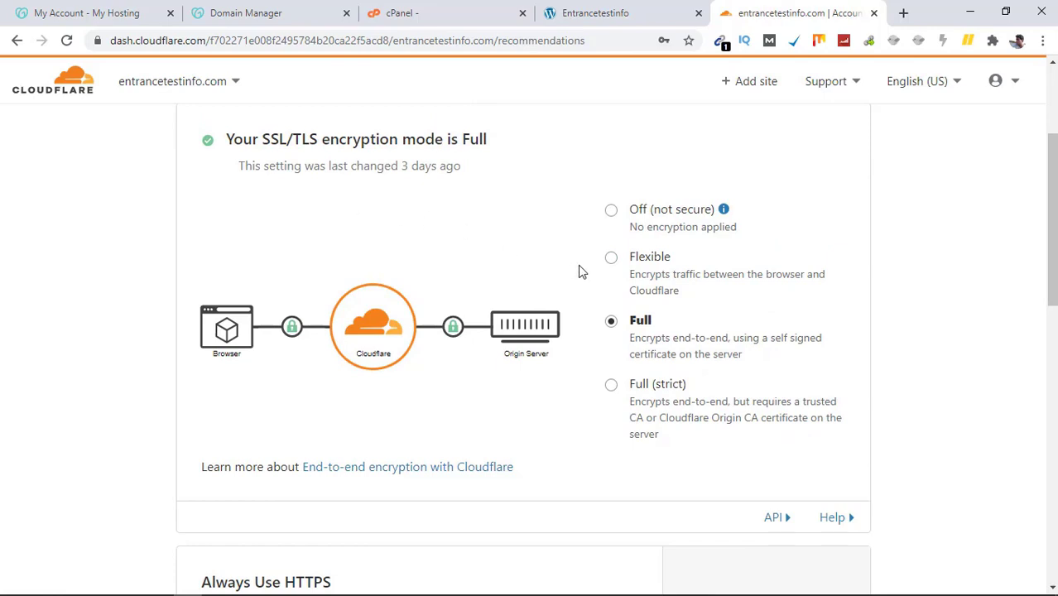
{"action": "left_click_drag", "start_coordinate": [1055, 189], "coordinate": [1055, 271]}
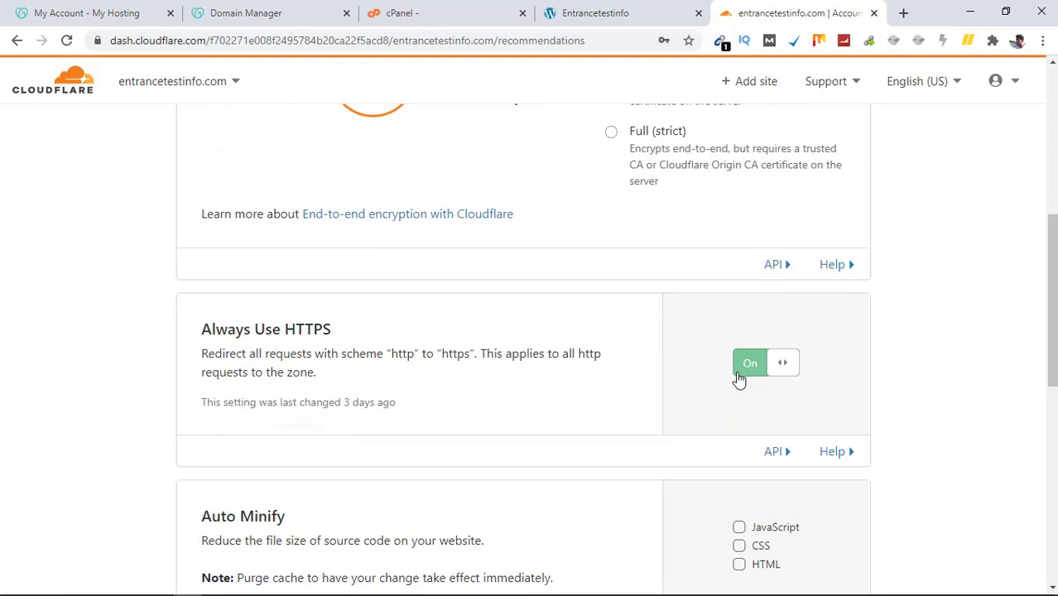
{"action": "left_click", "coordinate": [791, 367]}
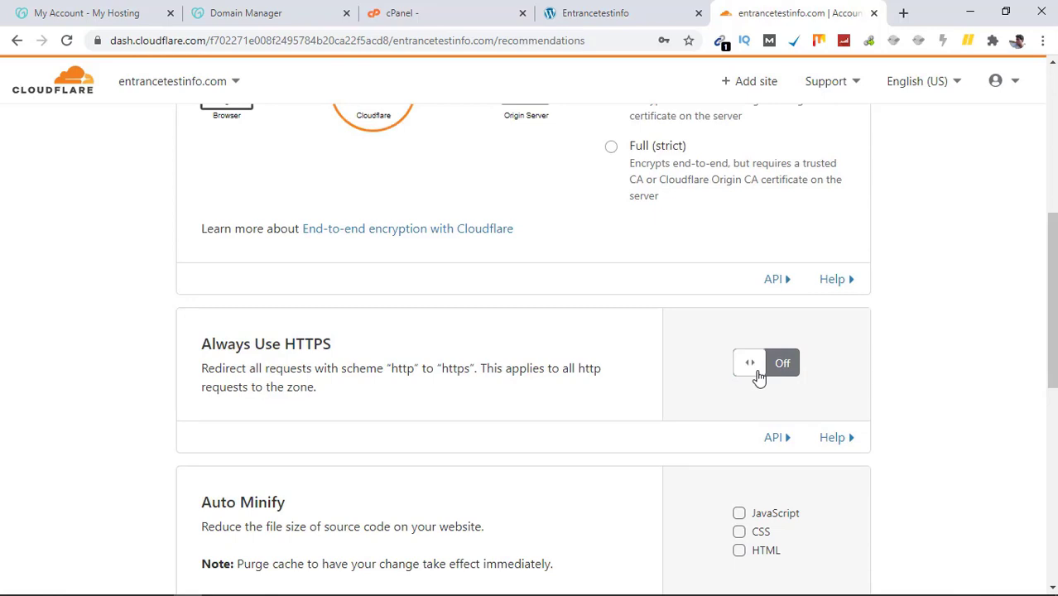
{"action": "left_click", "coordinate": [757, 371]}
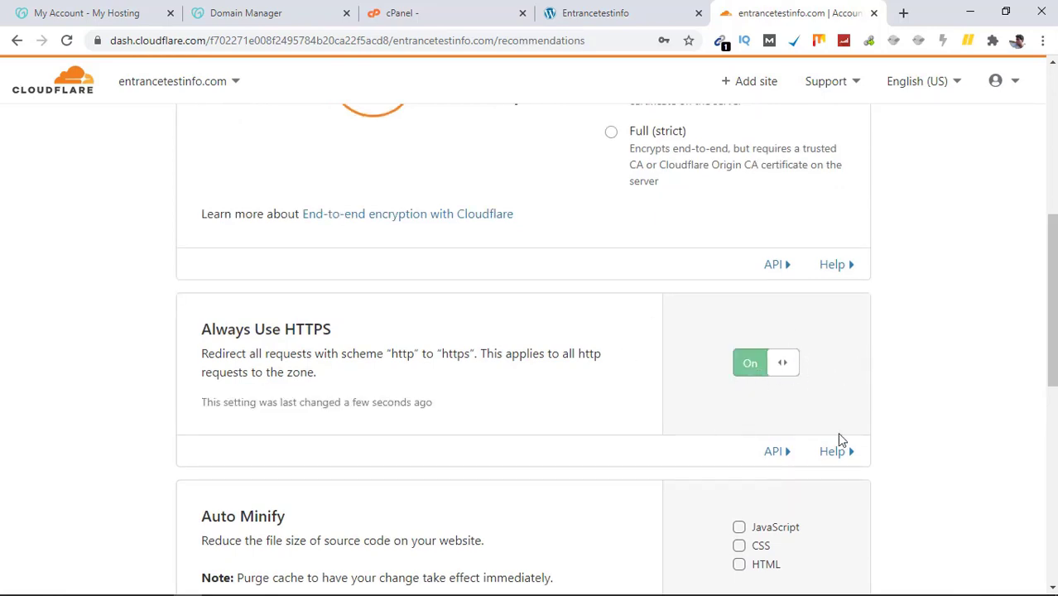
{"action": "scroll", "coordinate": [1051, 356], "scroll_direction": "down", "scroll_amount": 1}
{"action": "left_click_drag", "start_coordinate": [1051, 360], "coordinate": [1053, 467]}
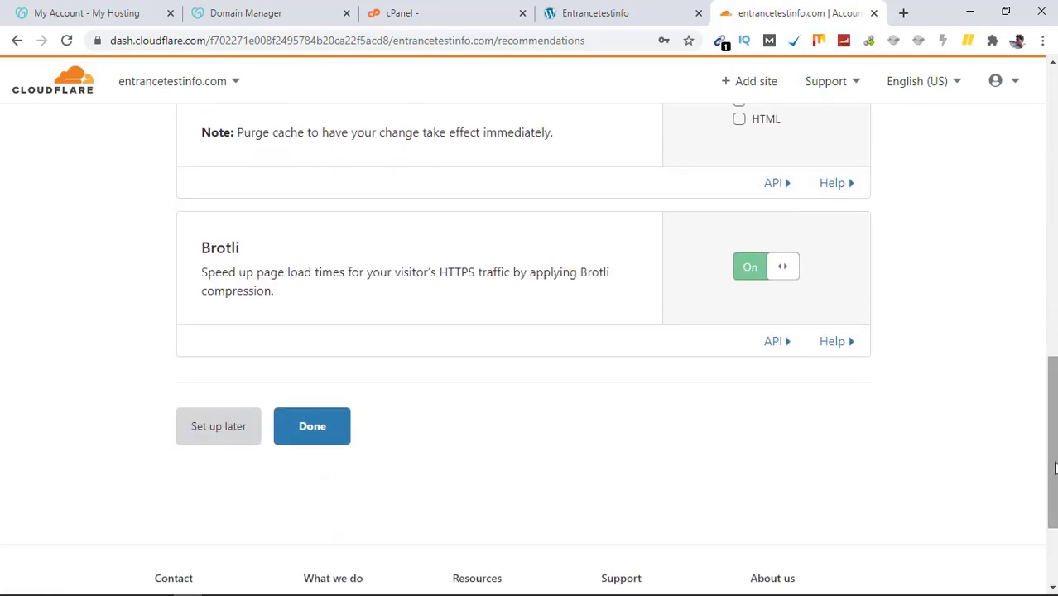
{"action": "left_click", "coordinate": [307, 439]}
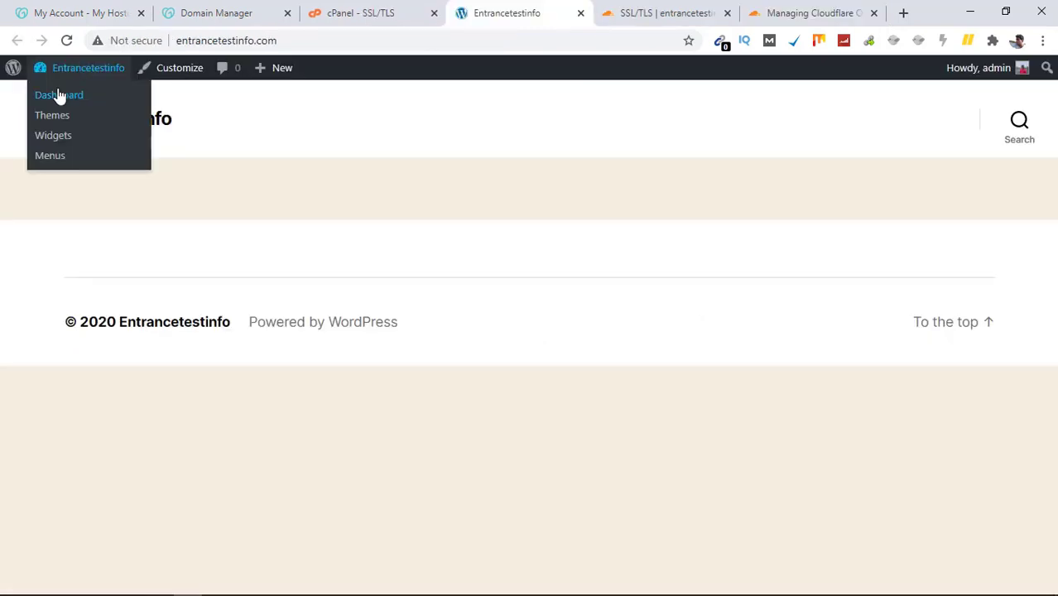
Step: Search 'flexible ssl' under Plugins > Add New, then install and activate Flexible SSL for CloudFlare
{"action": "left_click", "coordinate": [59, 95]}
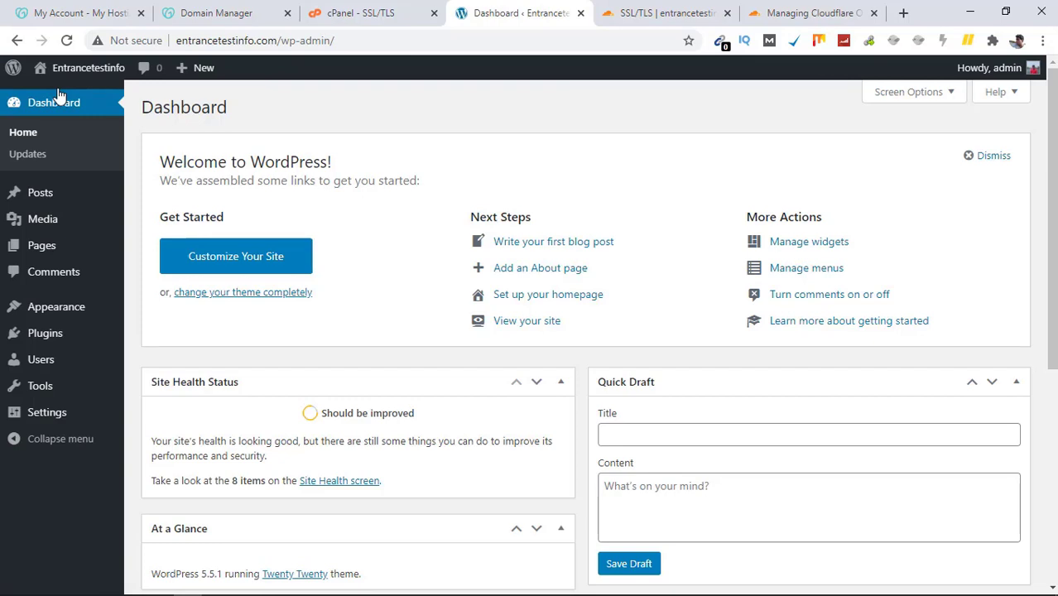
{"action": "mouse_move", "coordinate": [55, 345]}
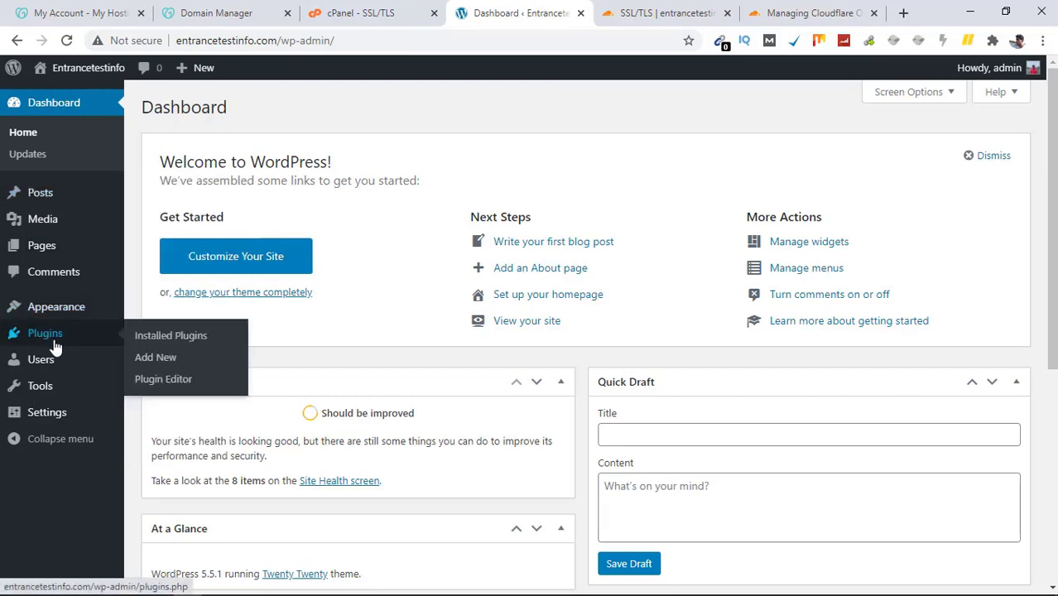
{"action": "left_click", "coordinate": [153, 360]}
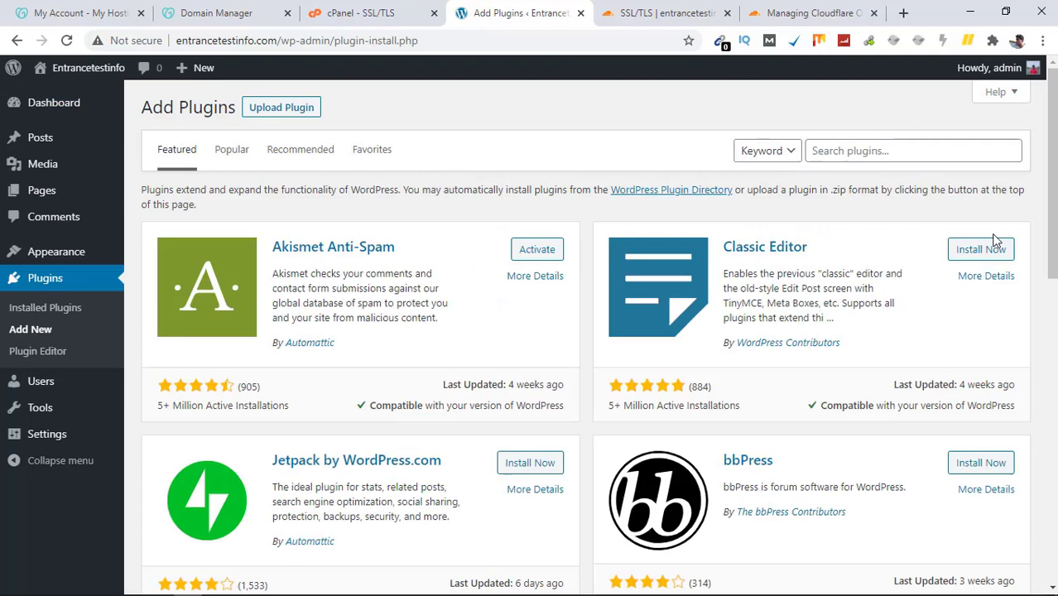
{"action": "left_click", "coordinate": [910, 142]}
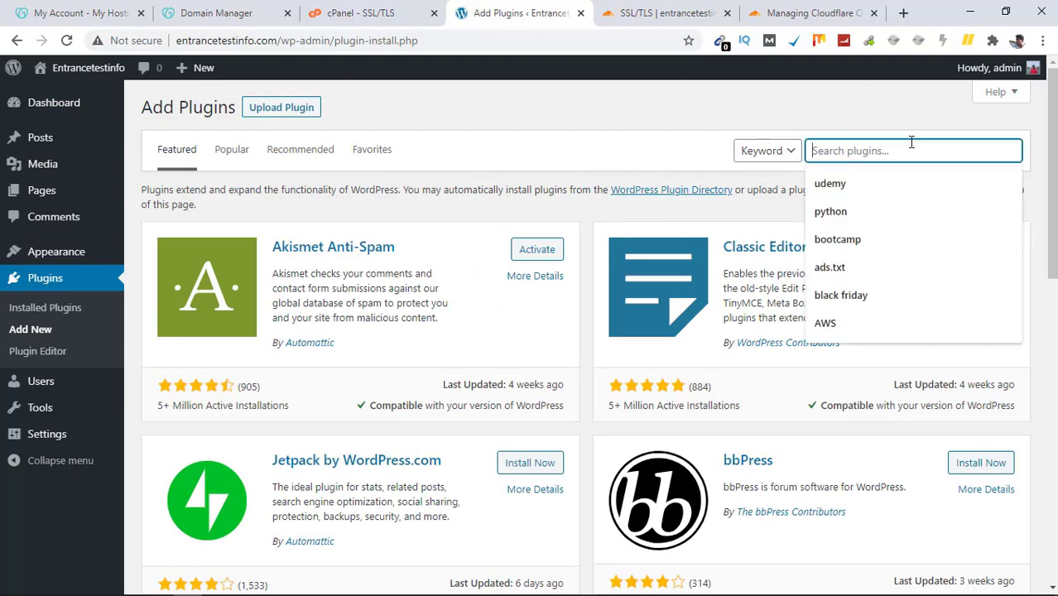
{"action": "type", "text": "Flix"}
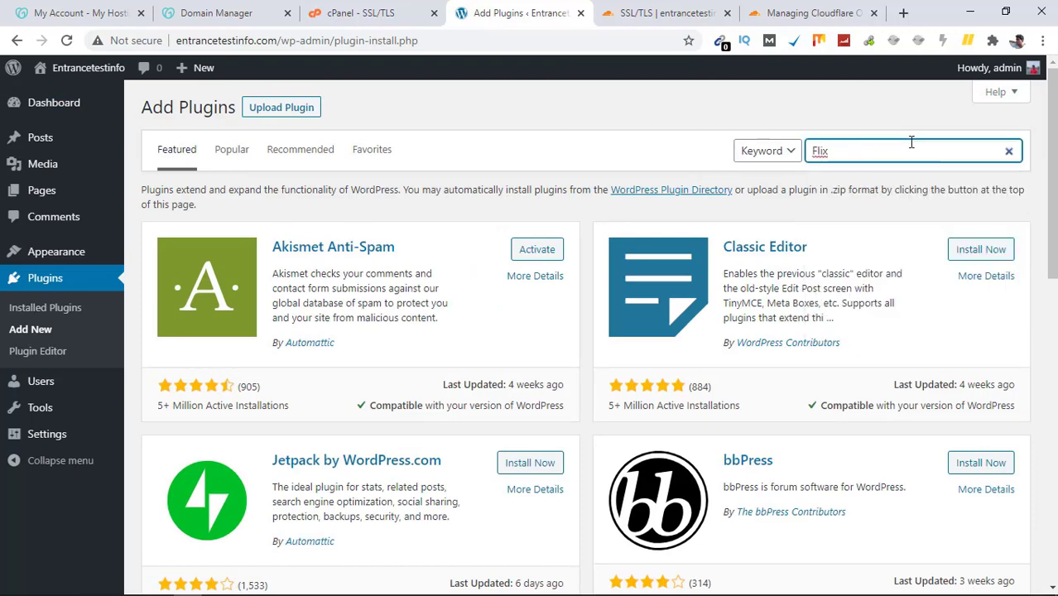
{"action": "key", "text": "BackSpace"}
{"action": "left_click", "coordinate": [877, 183]}
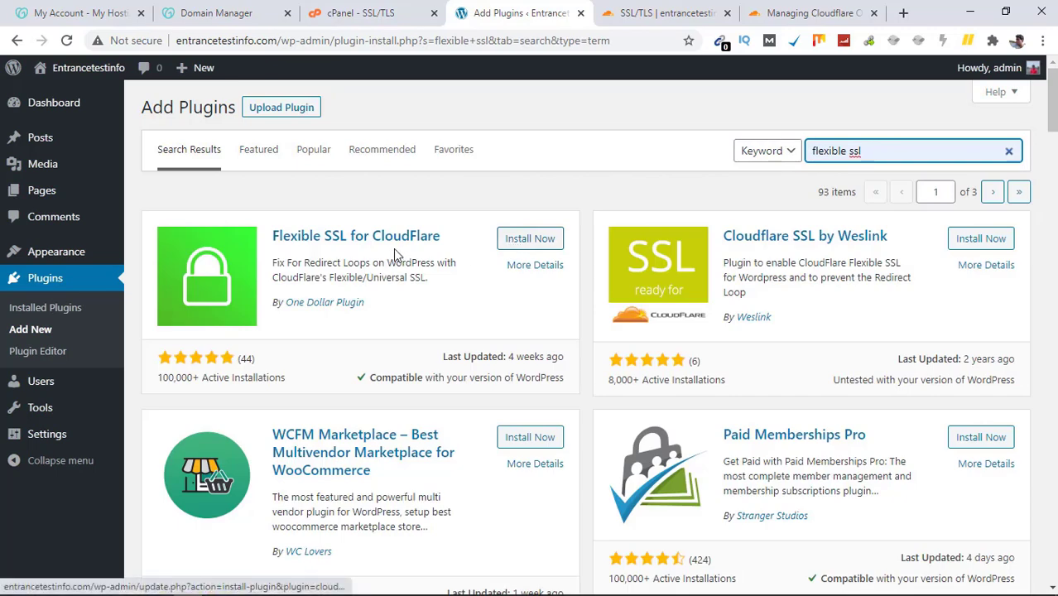
{"action": "left_click", "coordinate": [534, 240]}
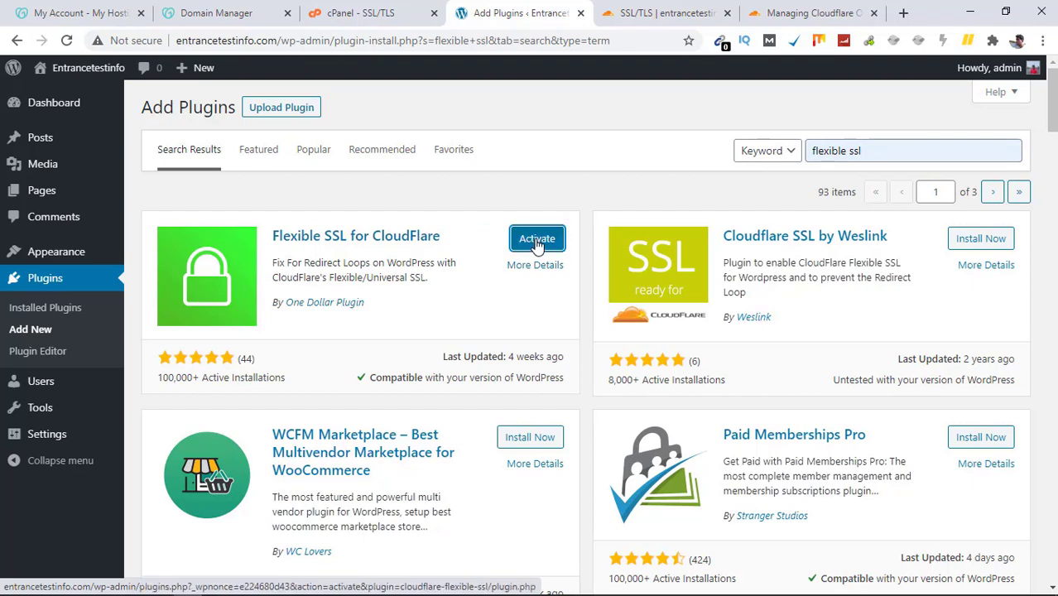
{"action": "left_click", "coordinate": [537, 240]}
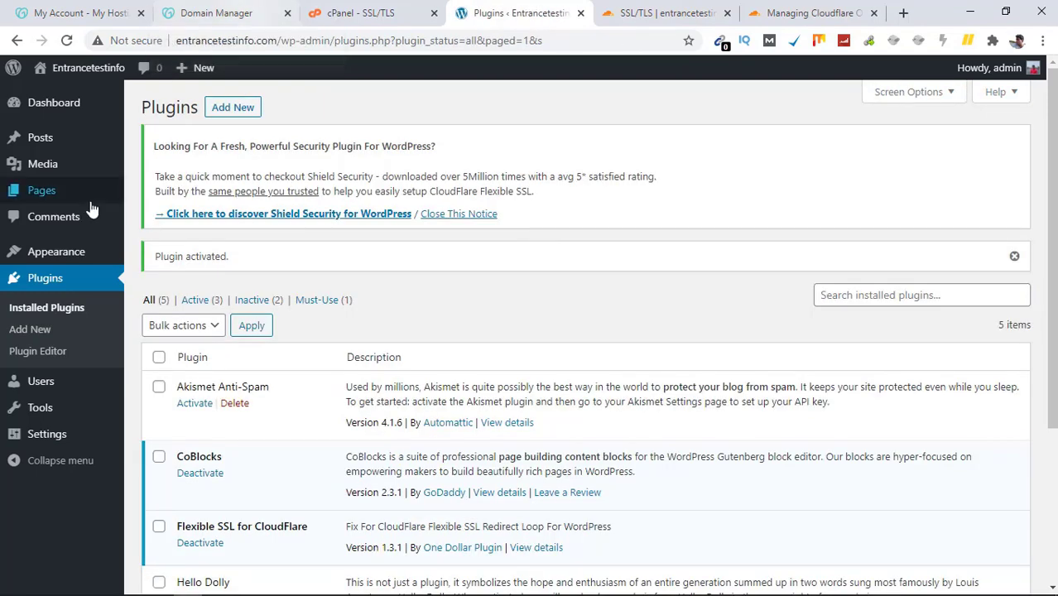
{"action": "left_click", "coordinate": [48, 414]}
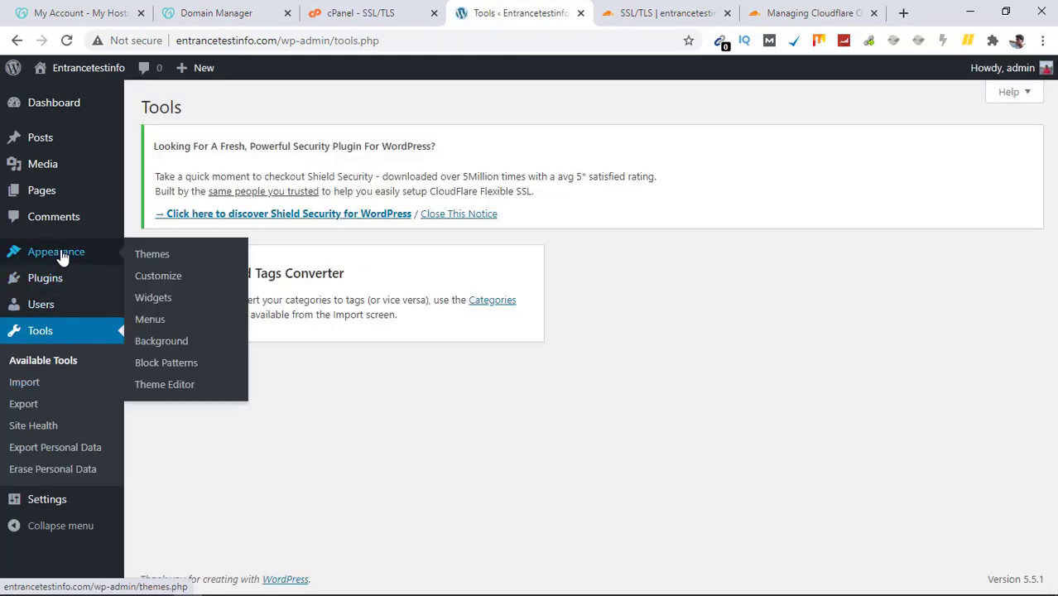
{"action": "left_click", "coordinate": [42, 500]}
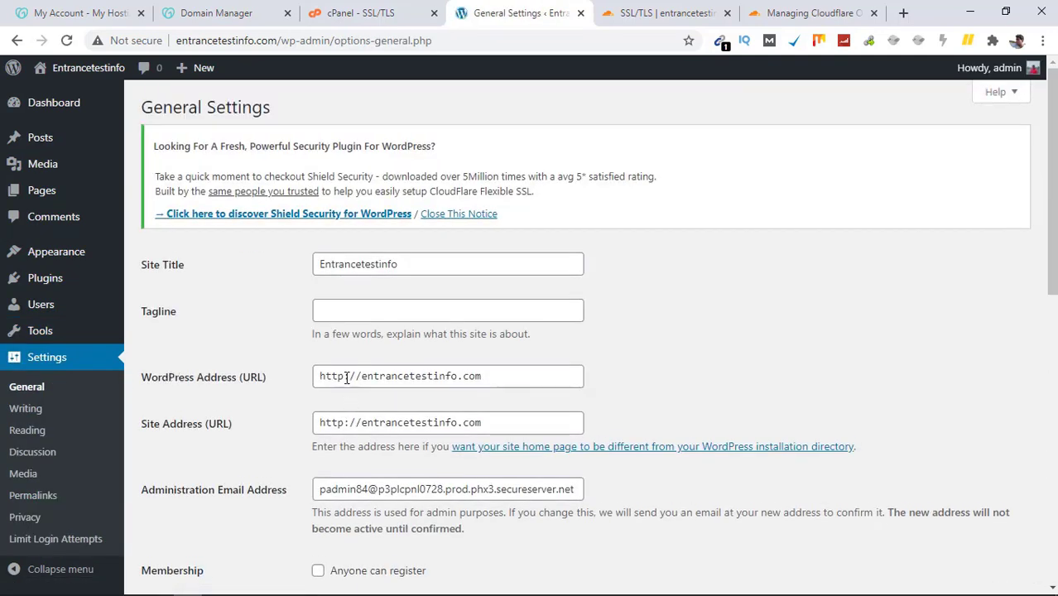
{"action": "left_click", "coordinate": [342, 377]}
{"action": "type", "text": "s"}
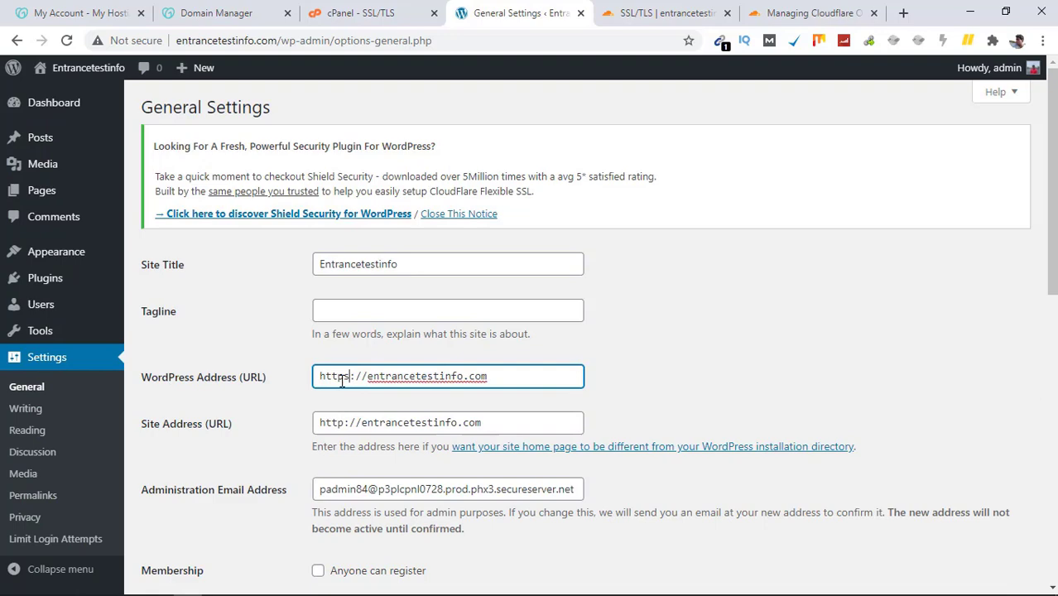
{"action": "left_click", "coordinate": [342, 422]}
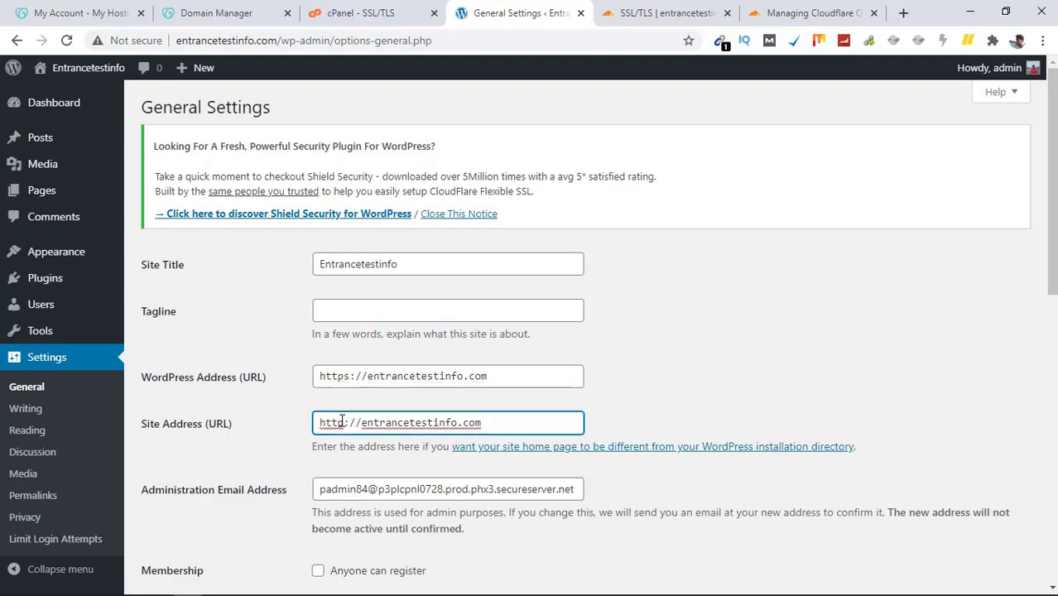
{"action": "type", "text": "s"}
{"action": "left_click_drag", "start_coordinate": [1055, 266], "coordinate": [1055, 551]}
{"action": "mouse_move", "coordinate": [160, 588]}
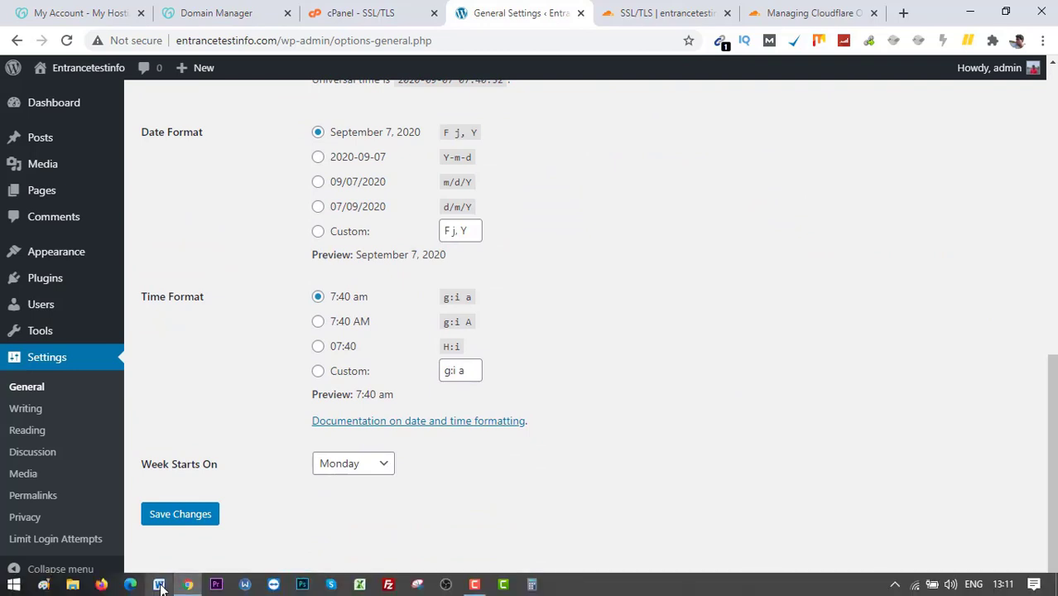
{"action": "left_click", "coordinate": [199, 513]}
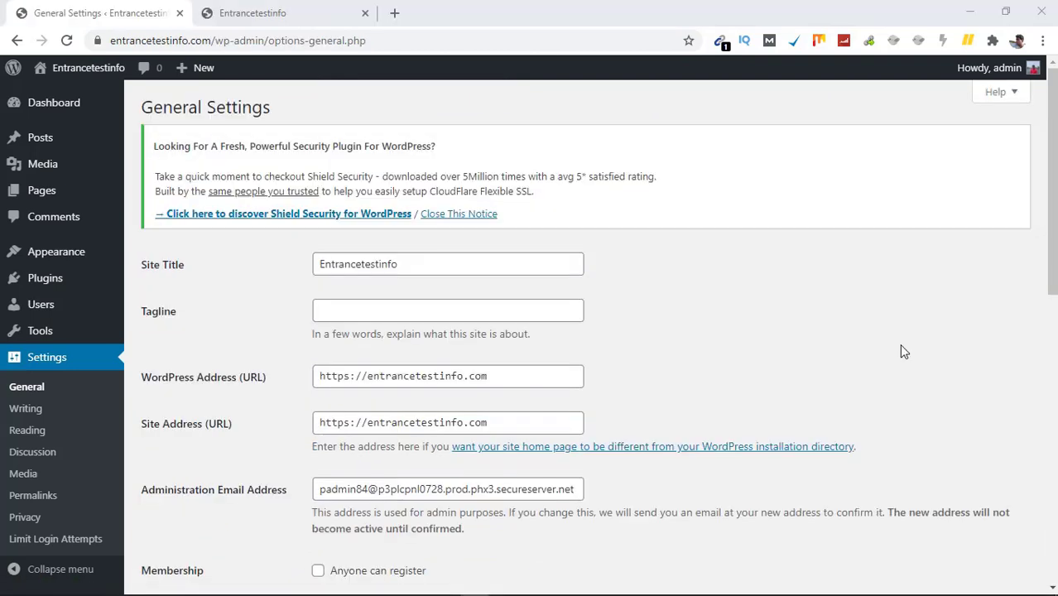
{"action": "triple_click", "coordinate": [534, 420]}
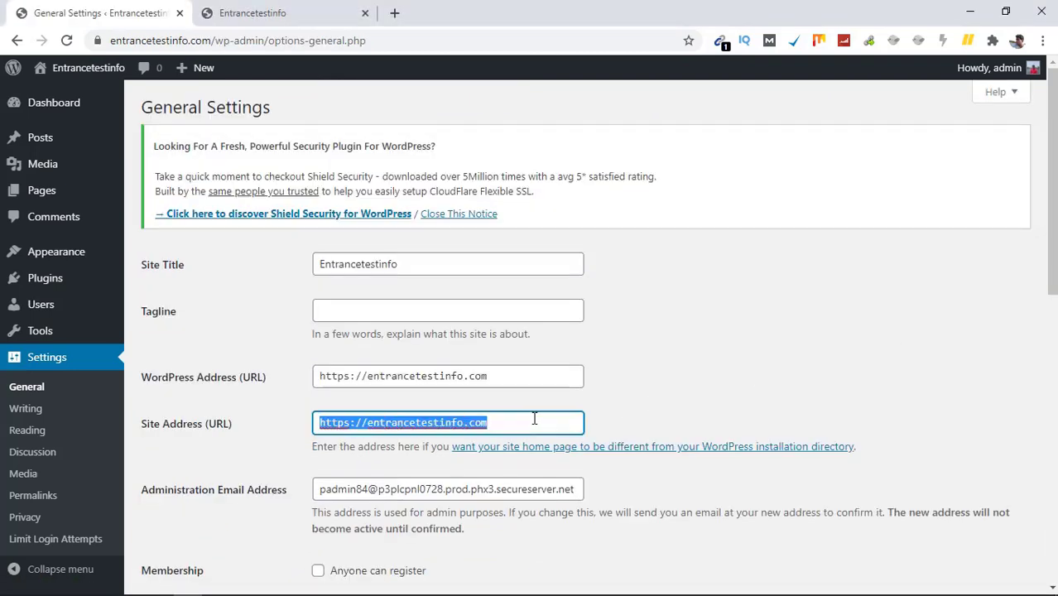
{"action": "right_click", "coordinate": [533, 419]}
{"action": "left_click", "coordinate": [637, 293]}
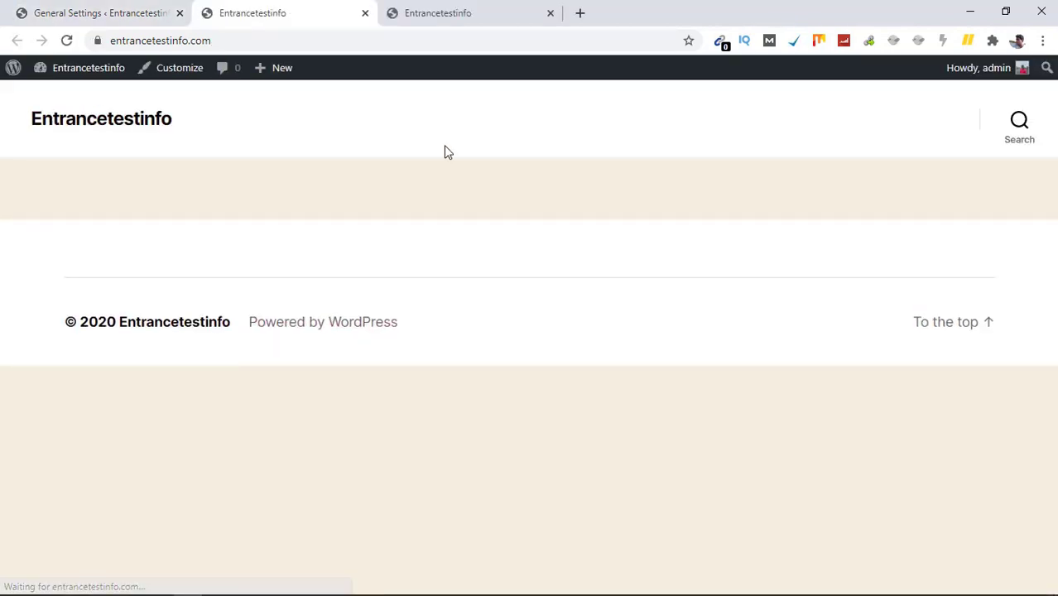
Step: Show the site's certificate: issued by Cloudflare Inc ECC CA-3, valid until 07-09-2021
{"action": "left_click", "coordinate": [97, 41]}
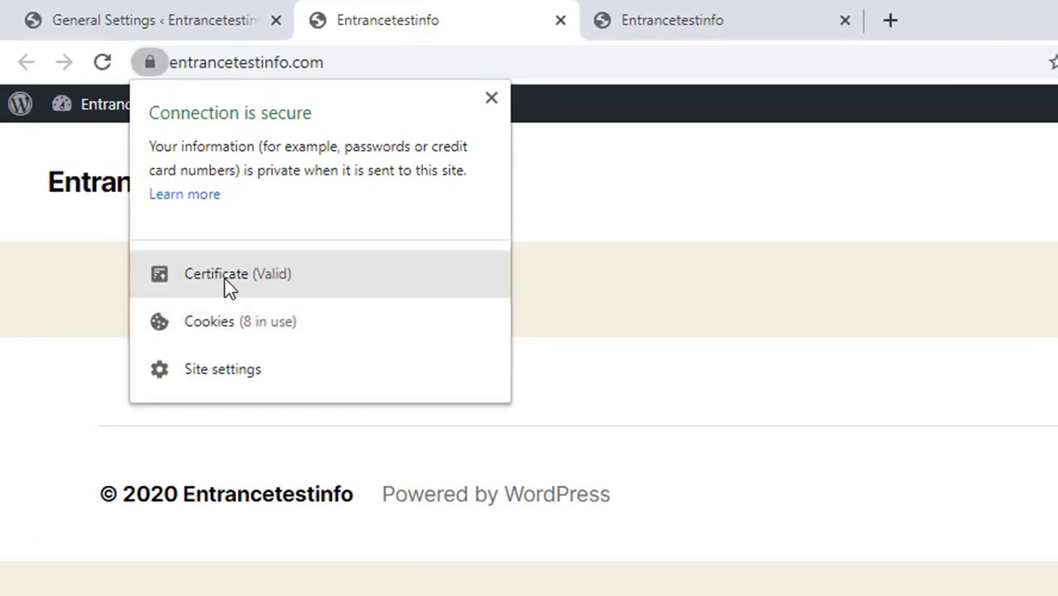
{"action": "left_click", "coordinate": [224, 277]}
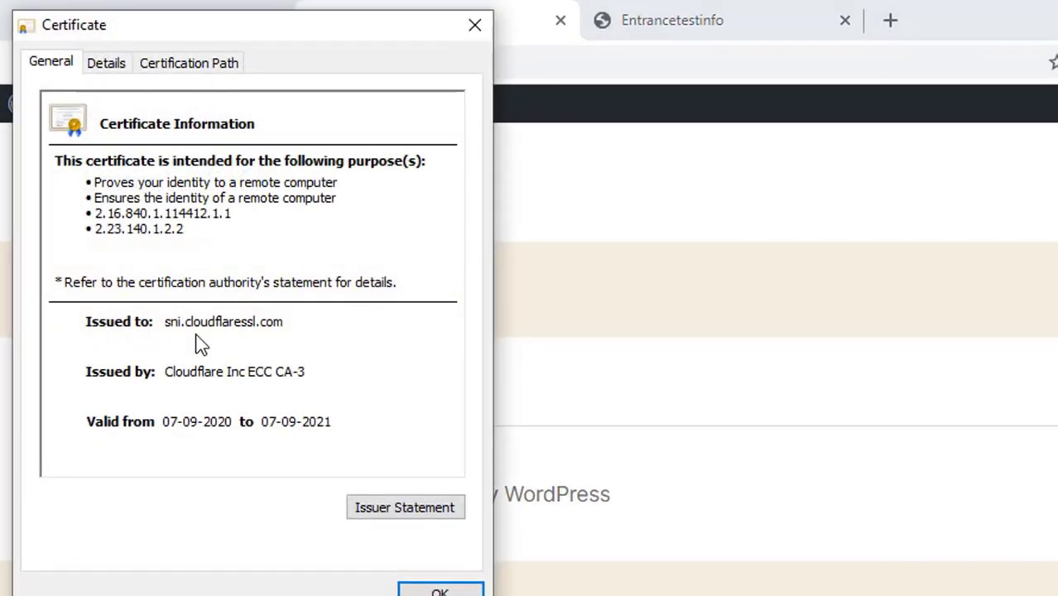